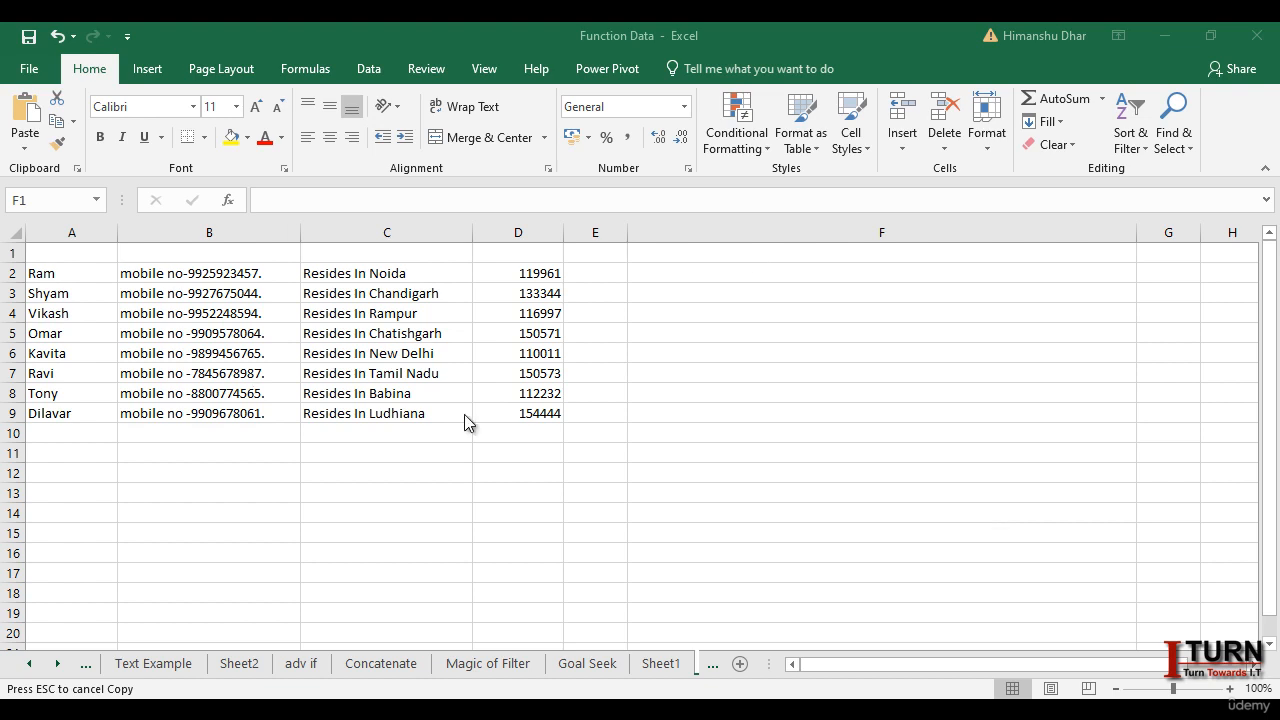
click(56, 278)
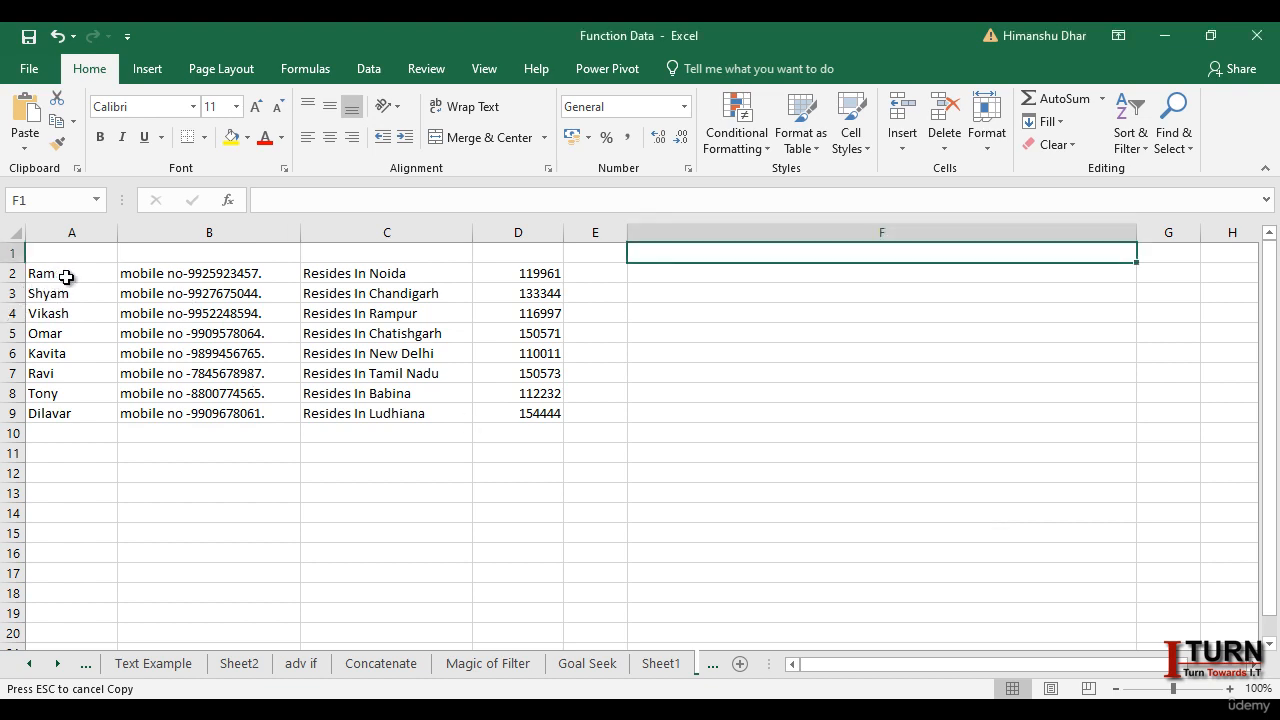
click(57, 272)
click(150, 274)
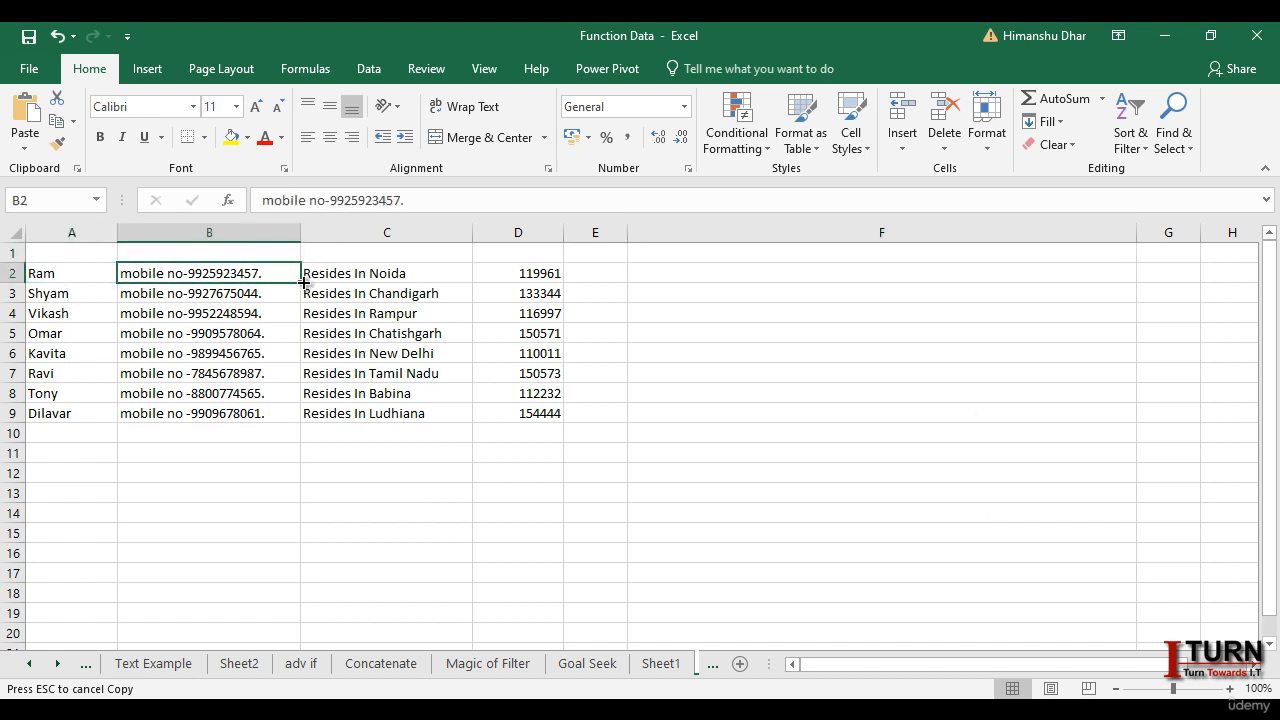
click(323, 272)
click(549, 270)
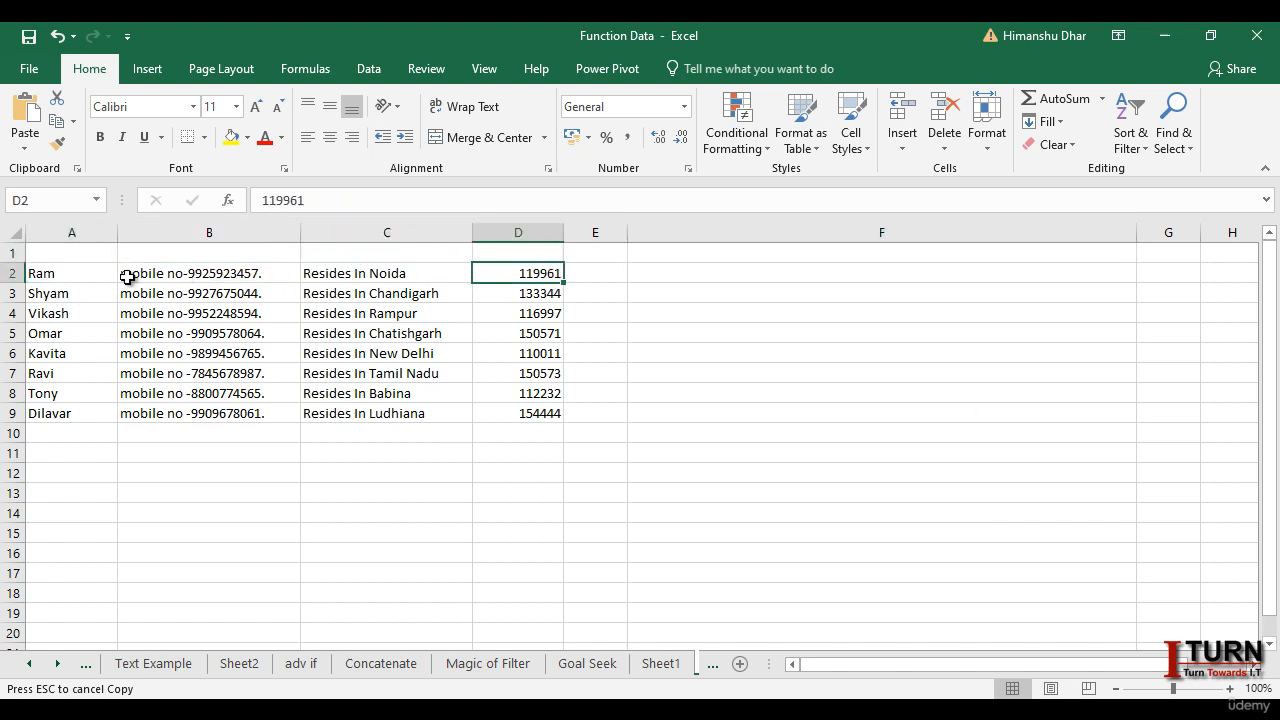
click(679, 270)
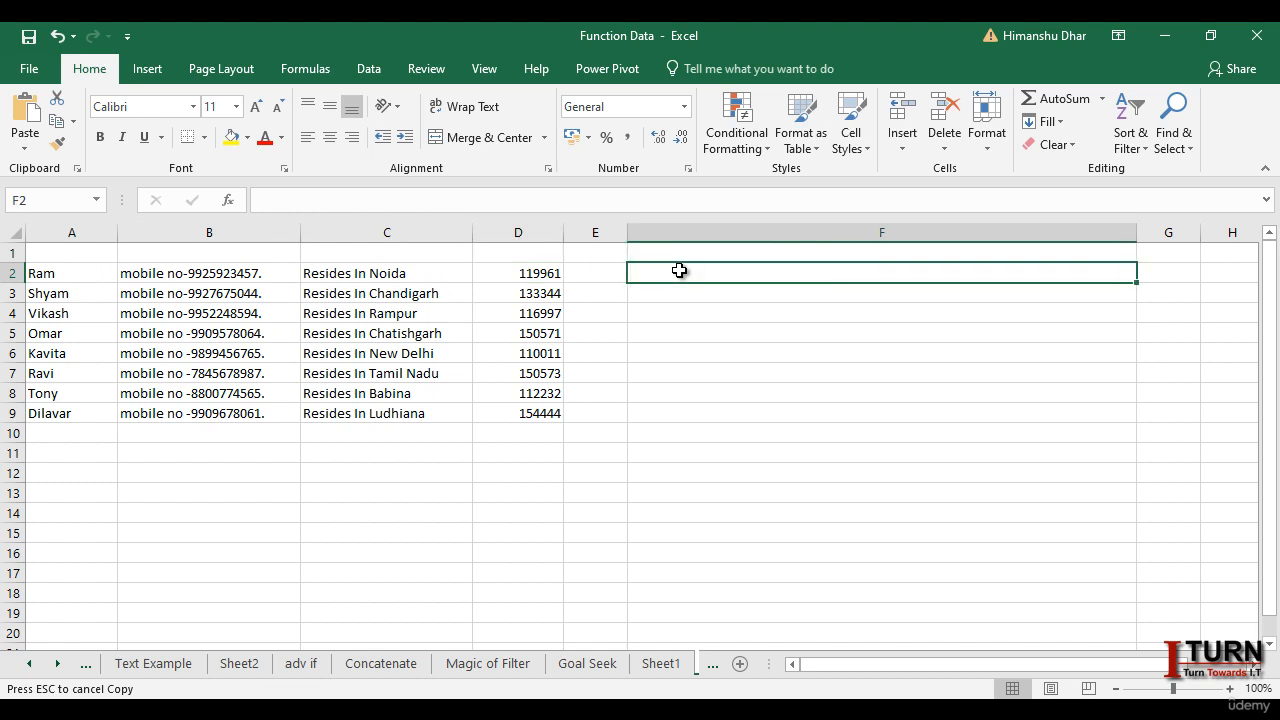
Narrow the empty column E that separates the data from column F
drag(627, 233, 603, 234)
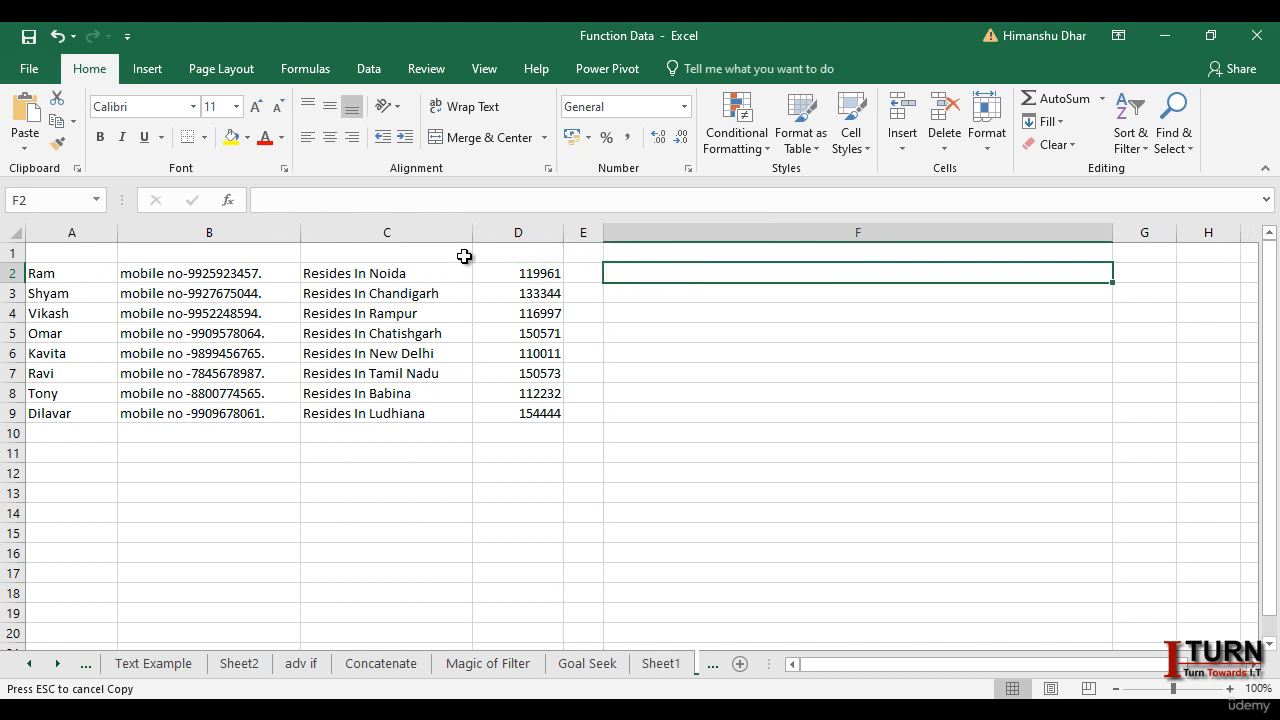
click(80, 279)
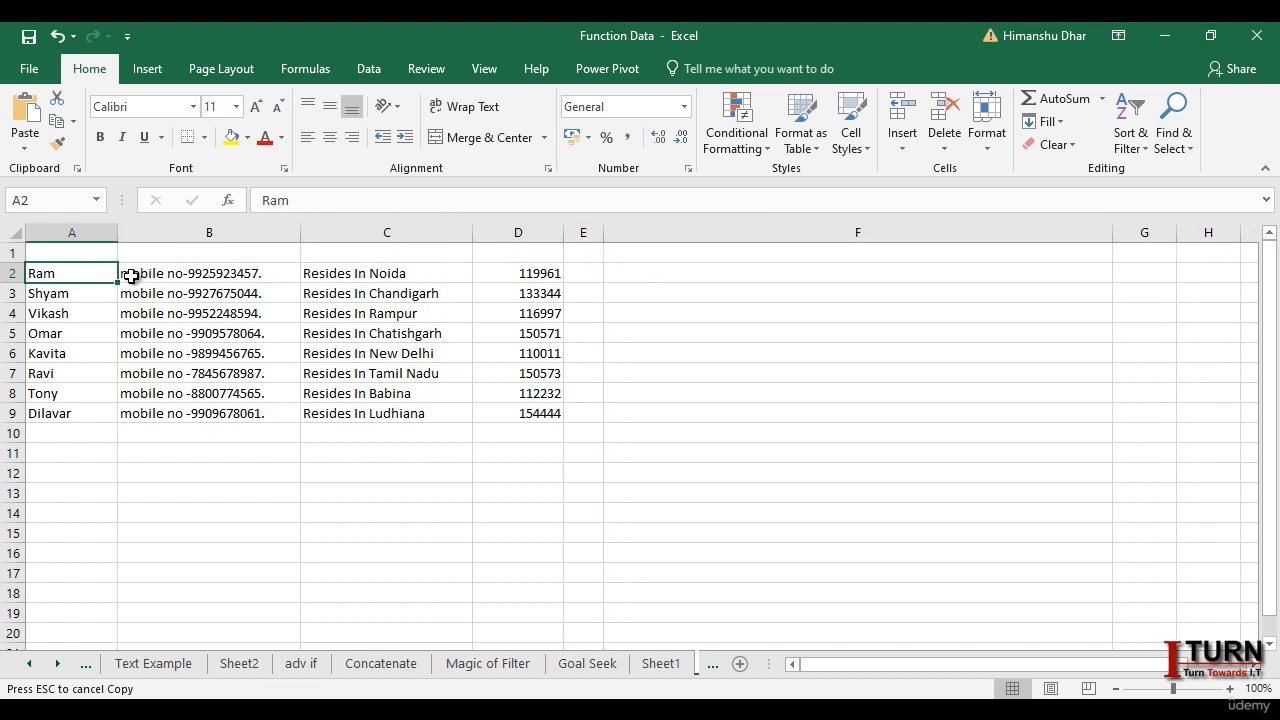
click(136, 275)
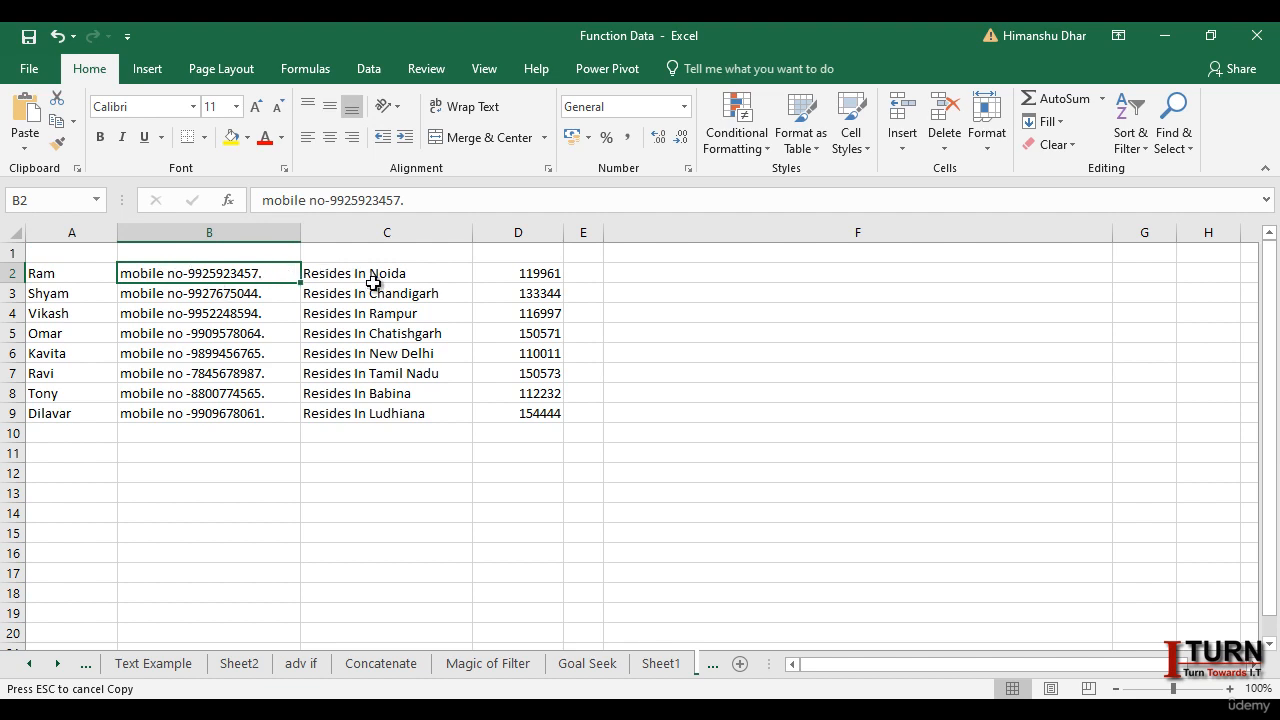
click(620, 276)
text(=concat)
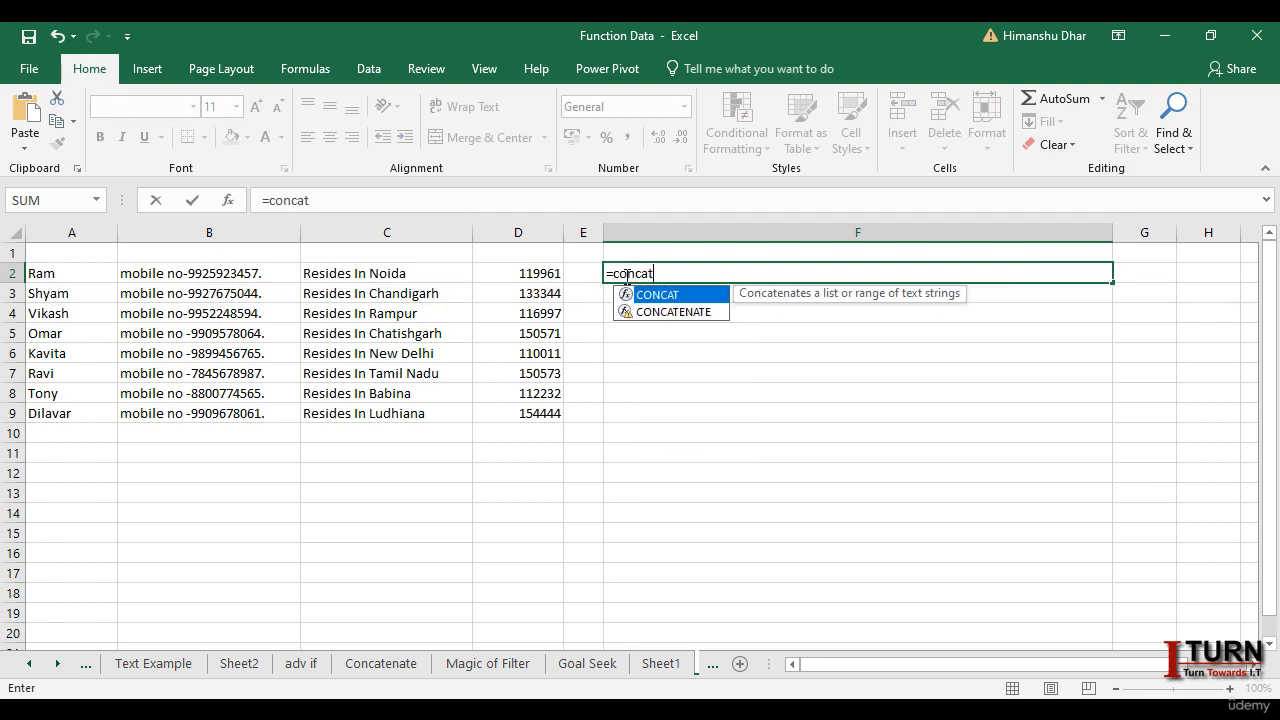
key(Down)
key(Tab)
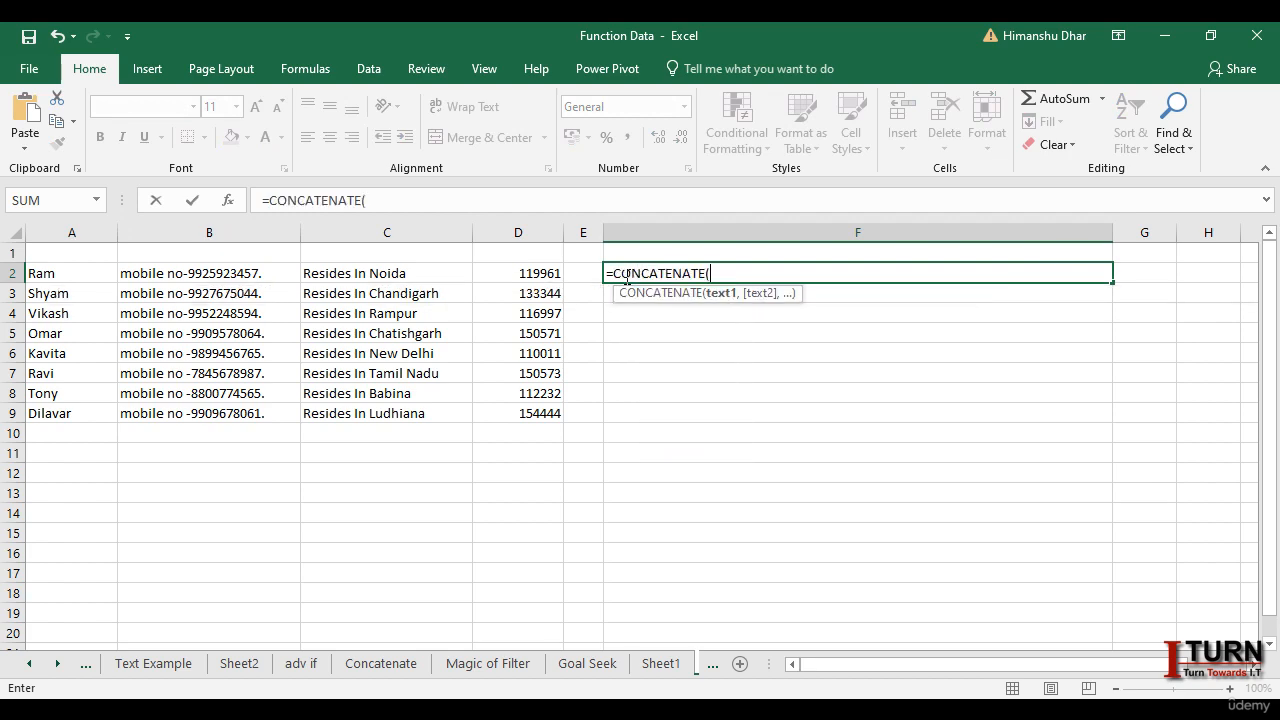
click(75, 275)
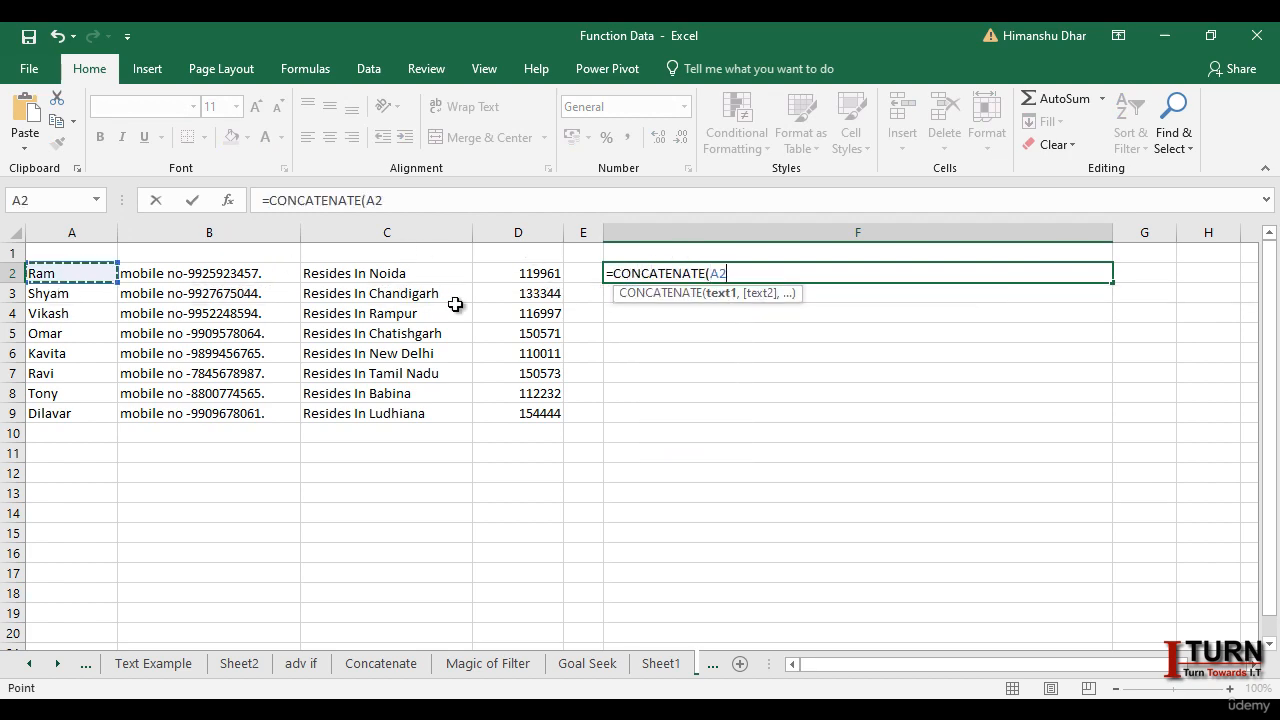
text(,)
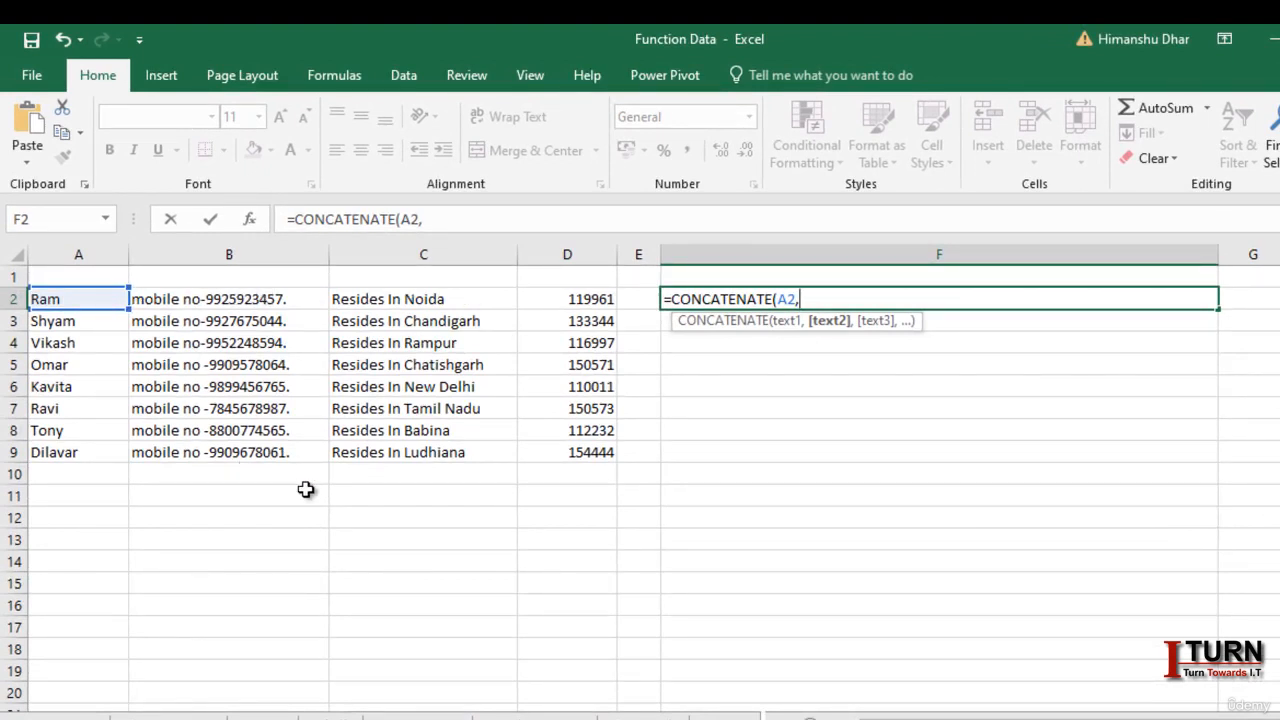
text(" ",)
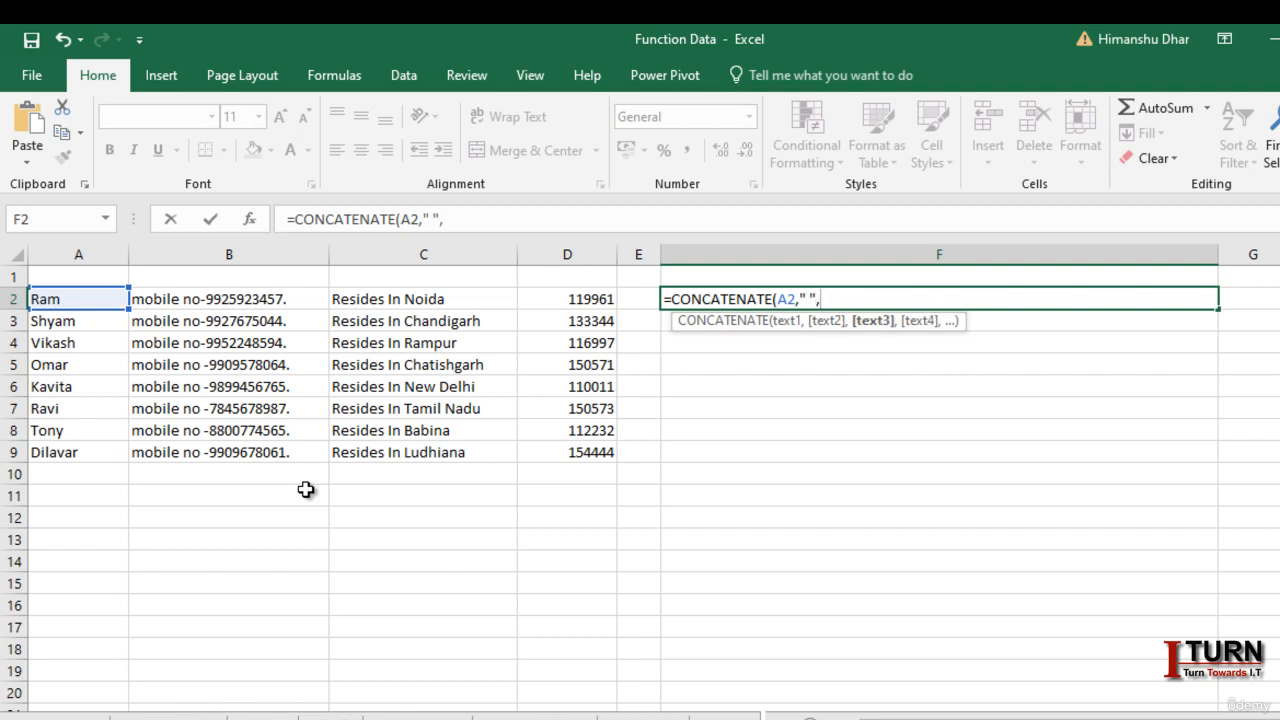
click(244, 306)
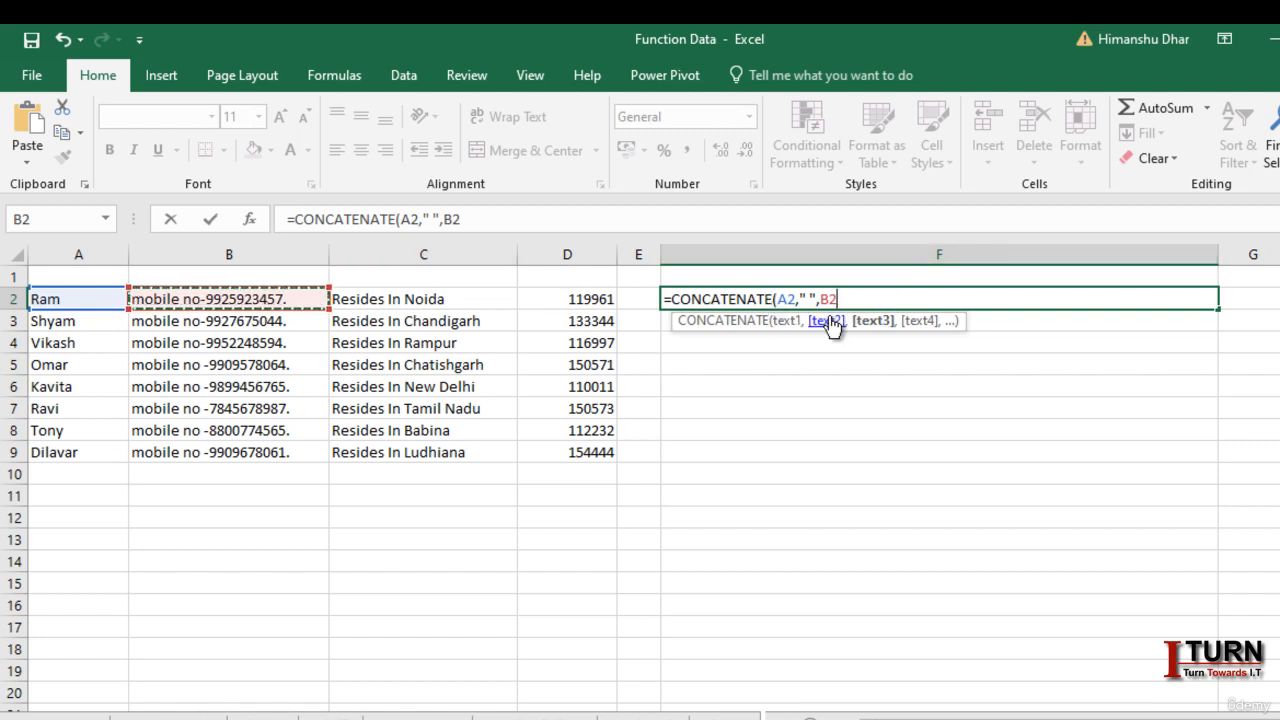
key(Escape)
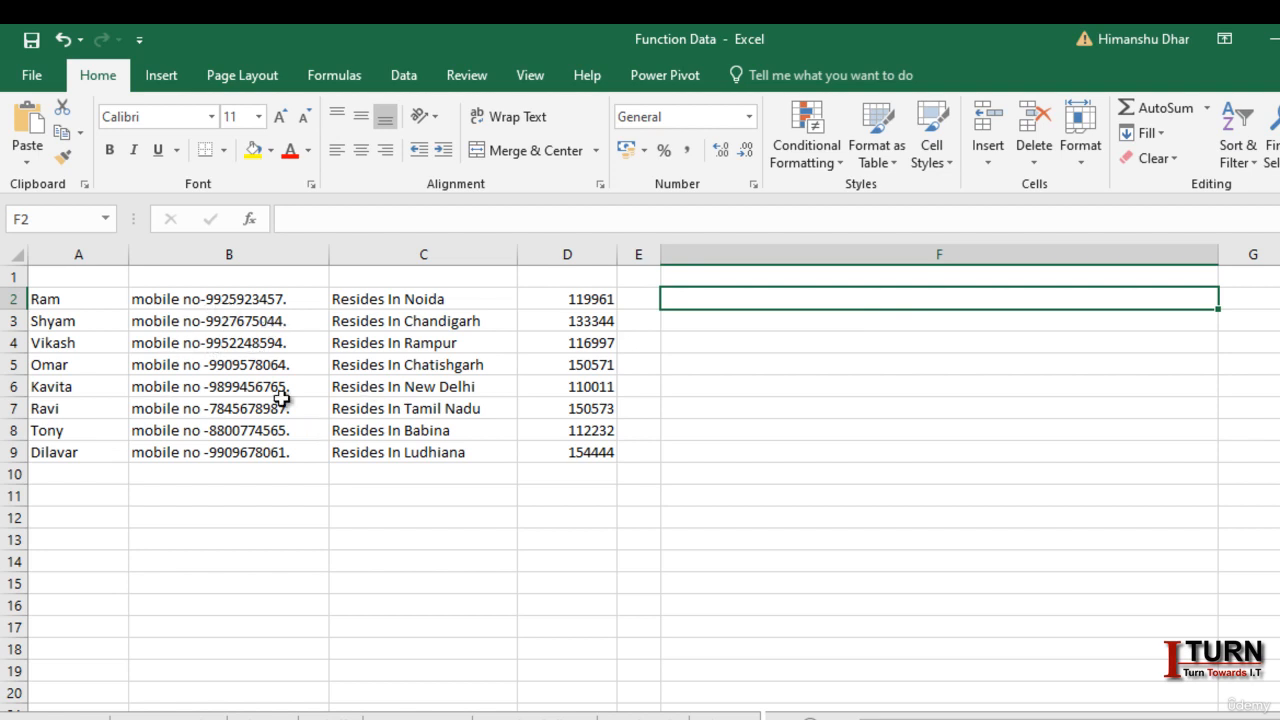
Enter the formula =CONCAT(A2:D2) in cell F2 to join the first record's cells
text(=c)
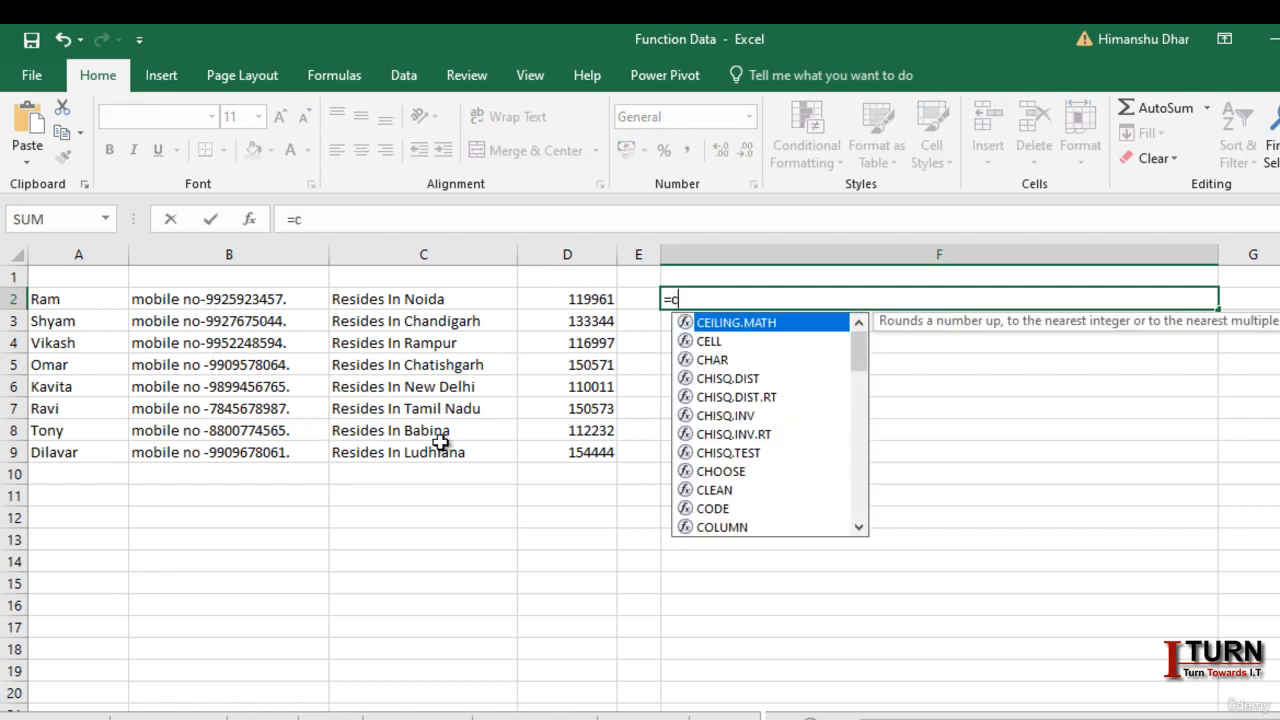
text(onca)
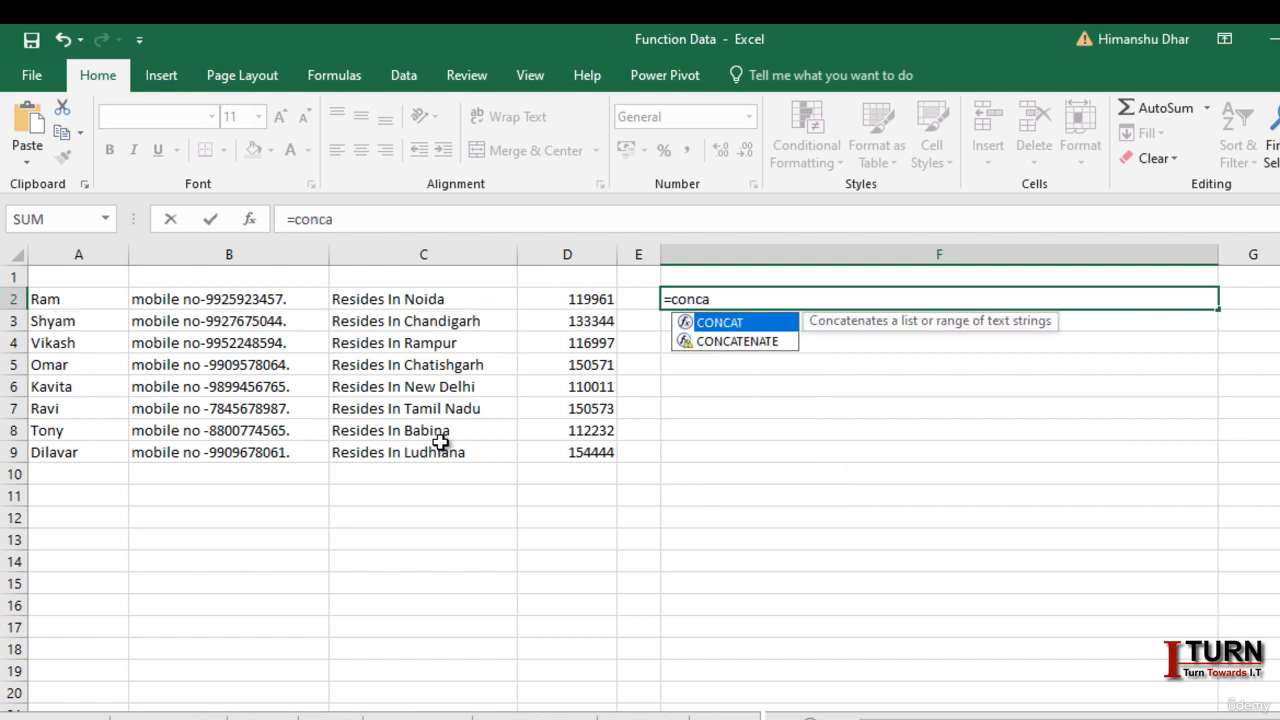
key(Tab)
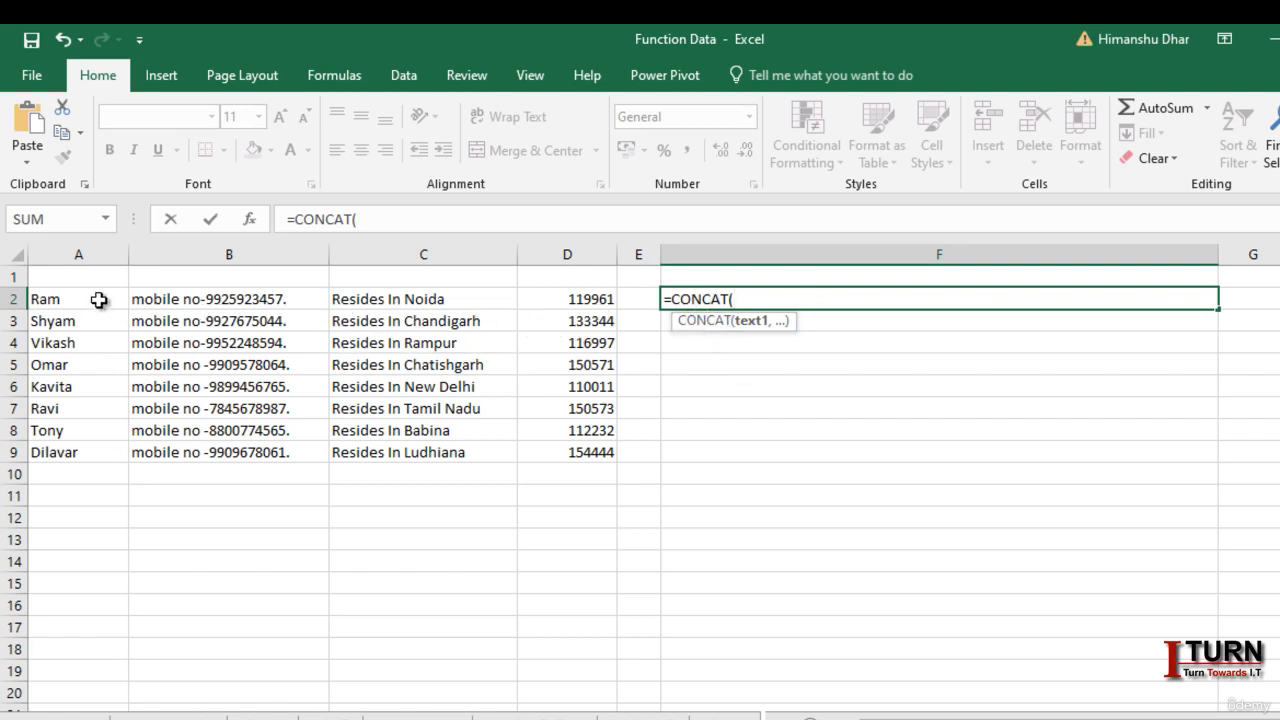
drag(100, 298, 580, 305)
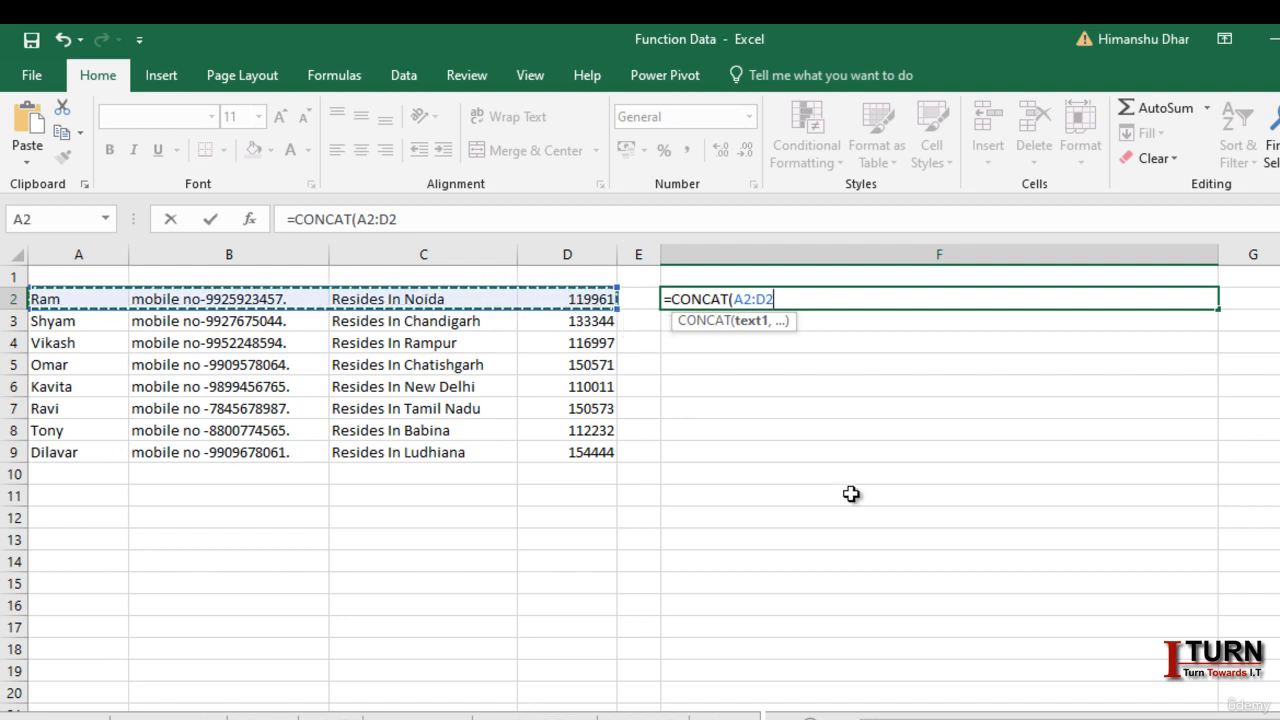
text())
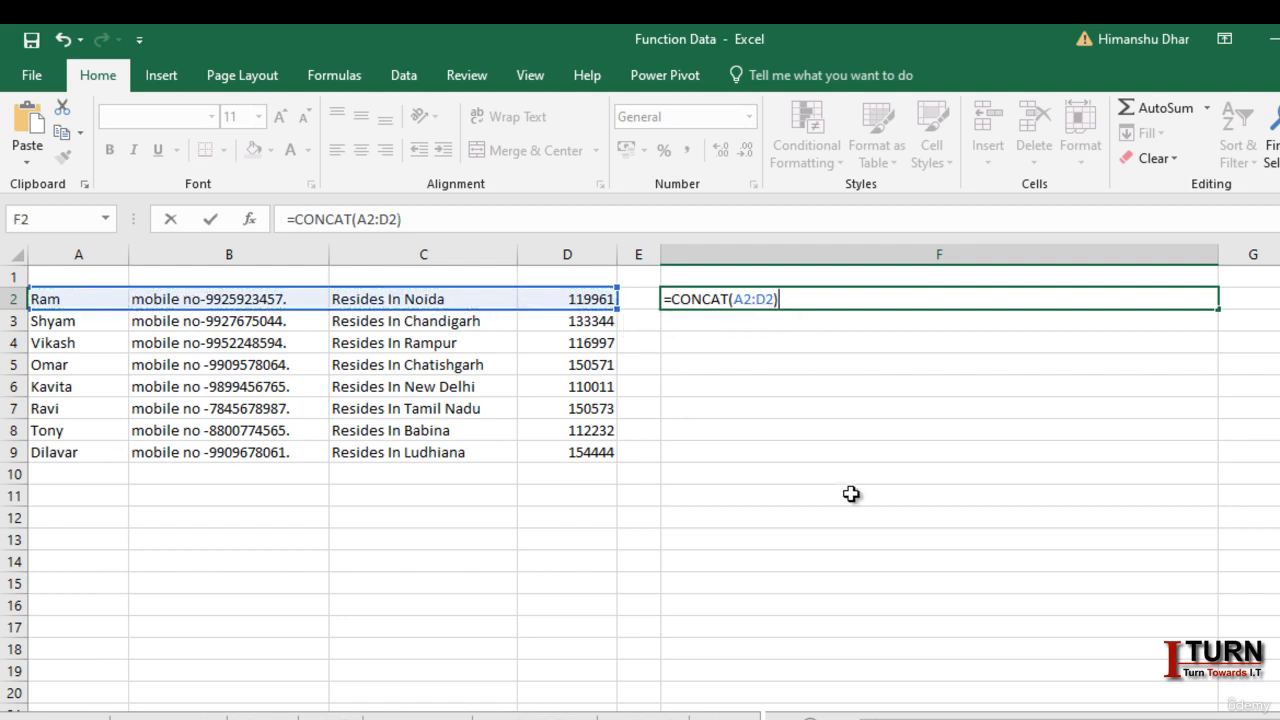
key(Return)
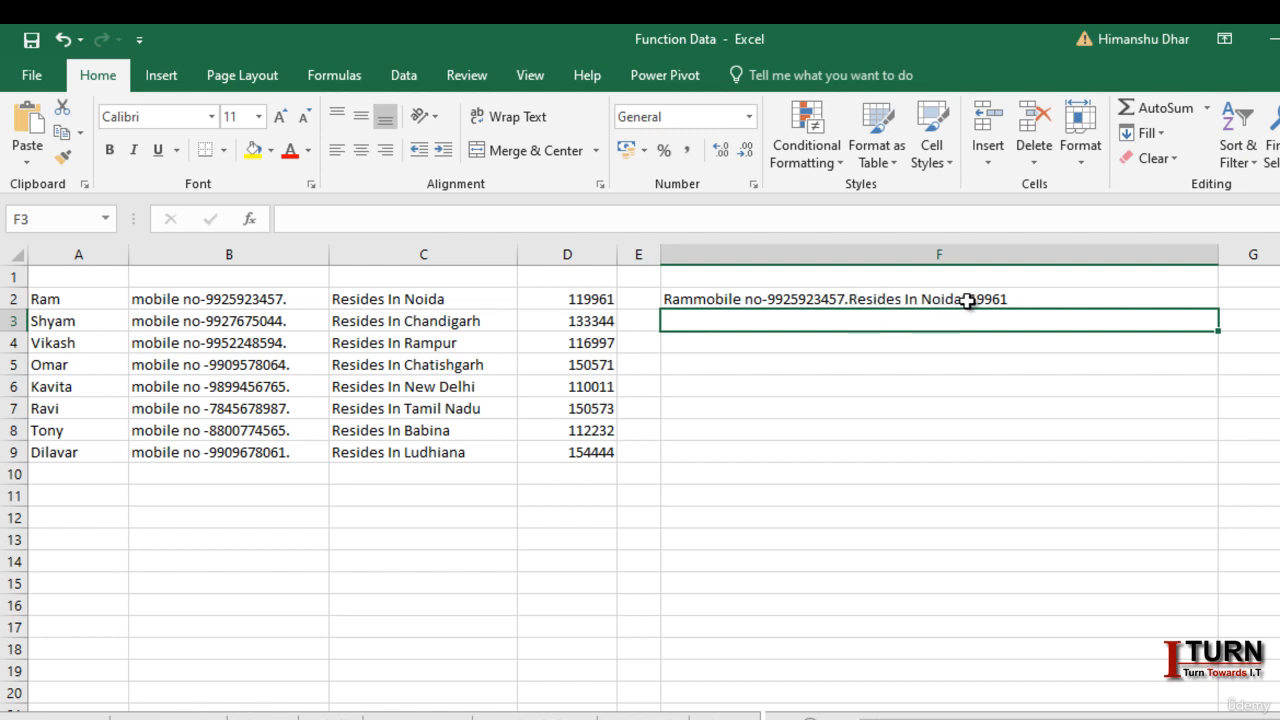
Replace the formula in F2 with =TEXTJOIN(" ",TRUE,A2:D2) to join the first record with spaces
click(1000, 300)
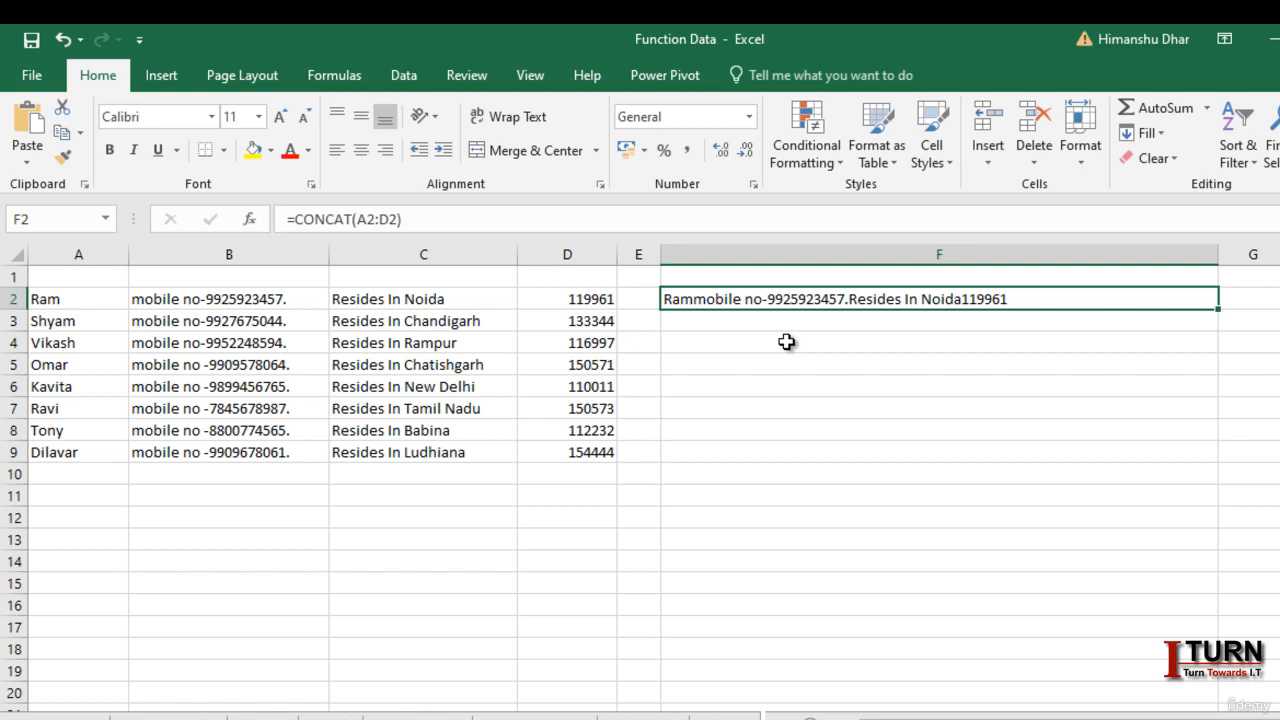
key(Delete)
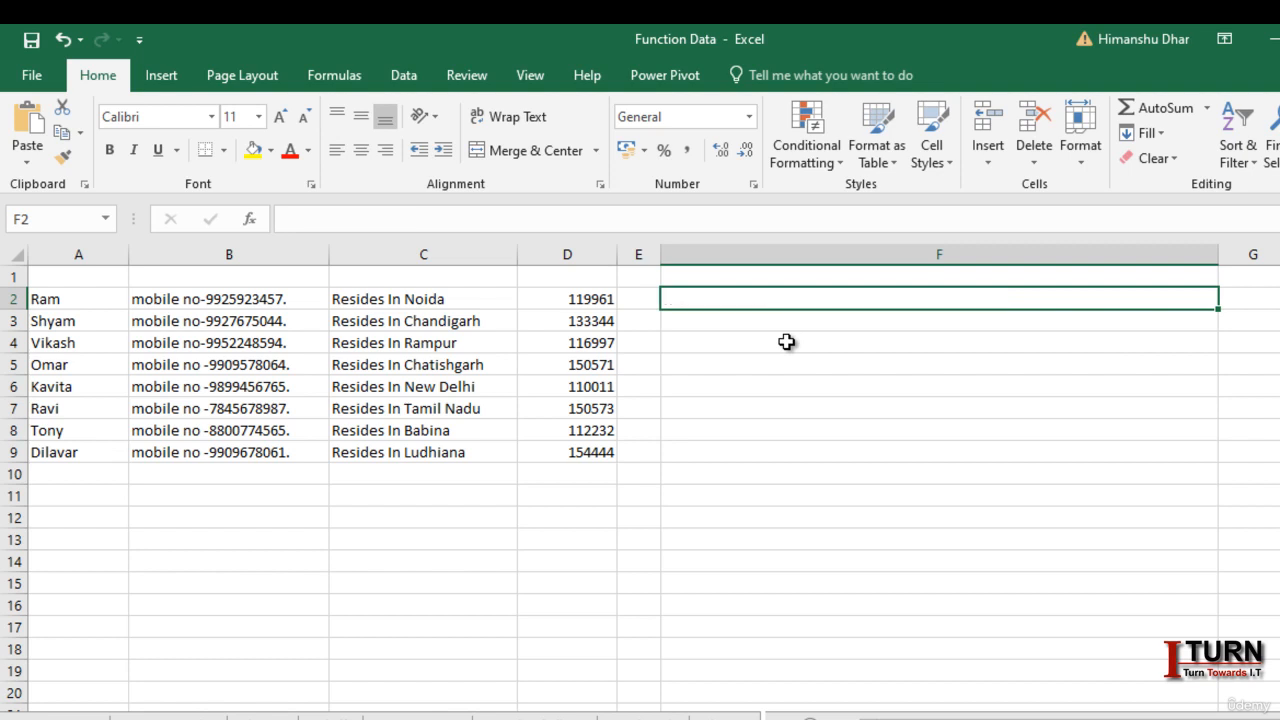
text(=text)
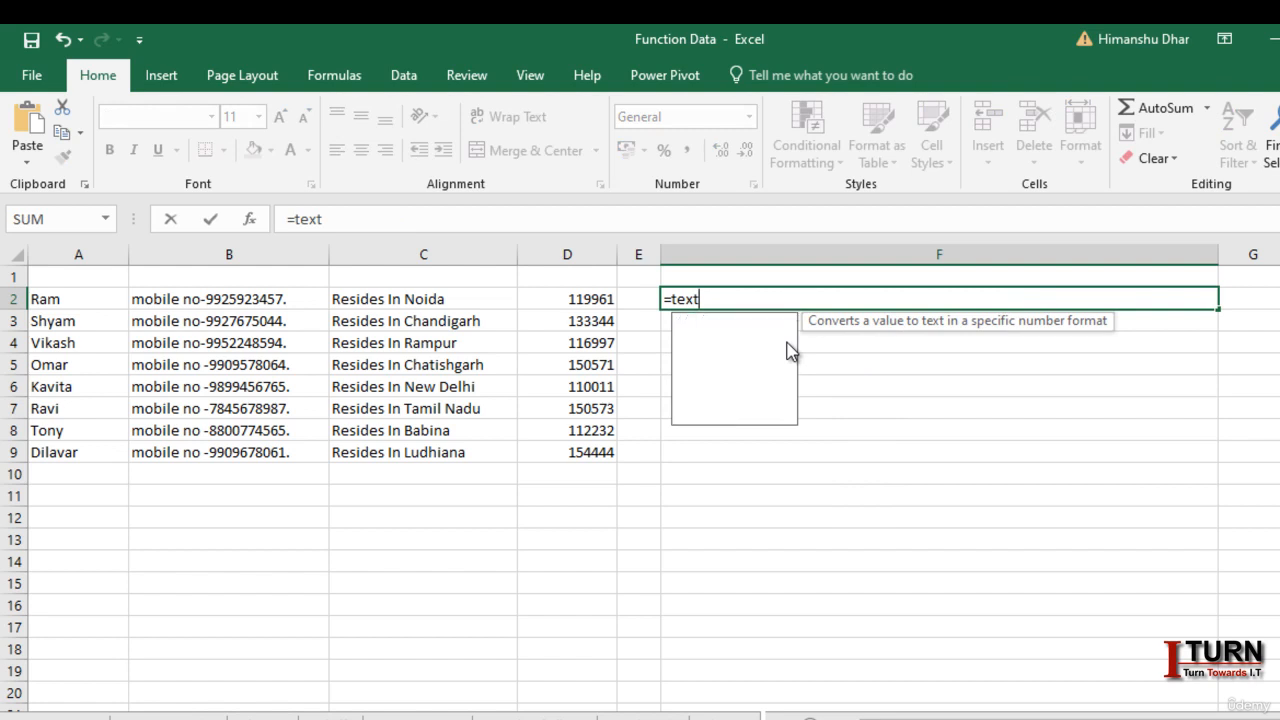
double_click(722, 341)
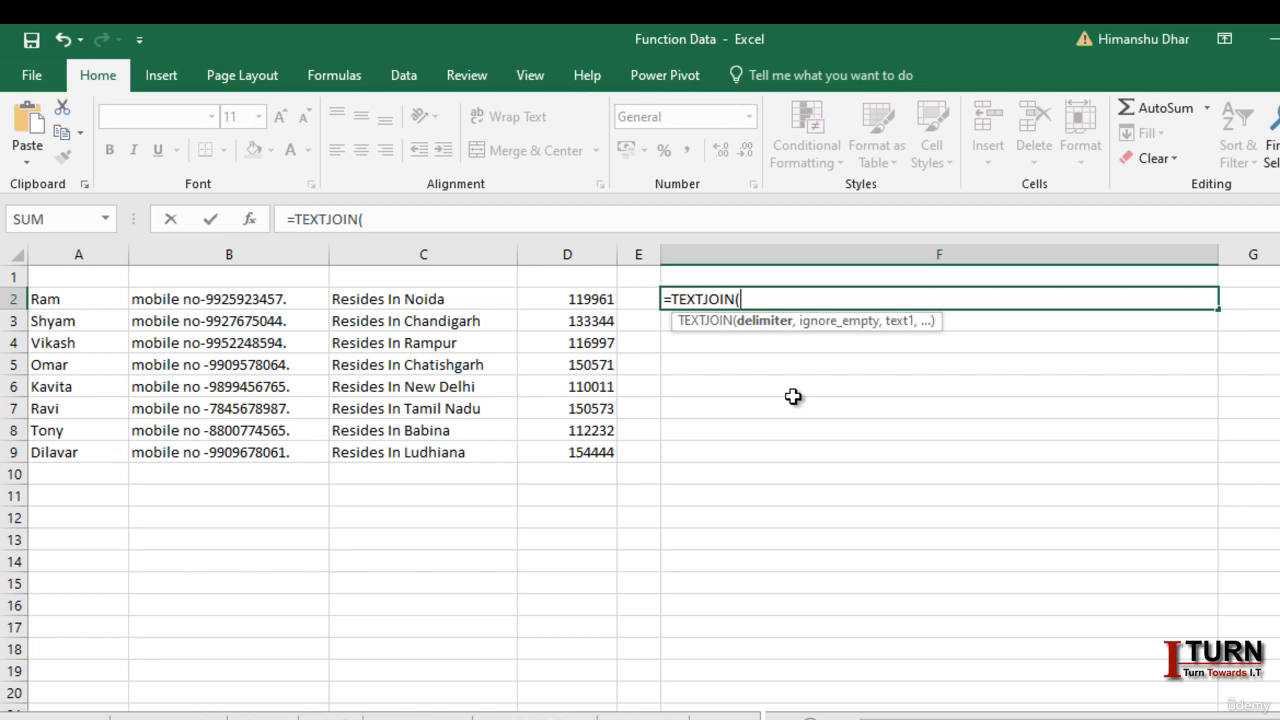
text(" ")
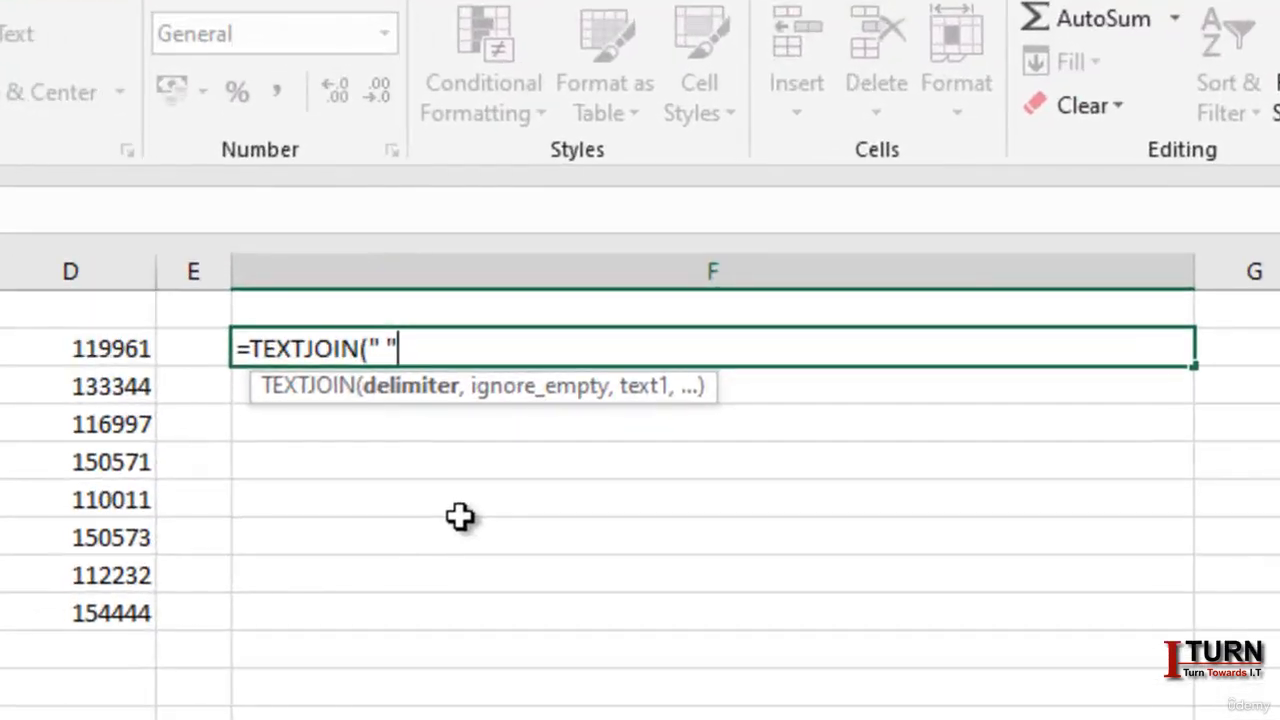
text(,)
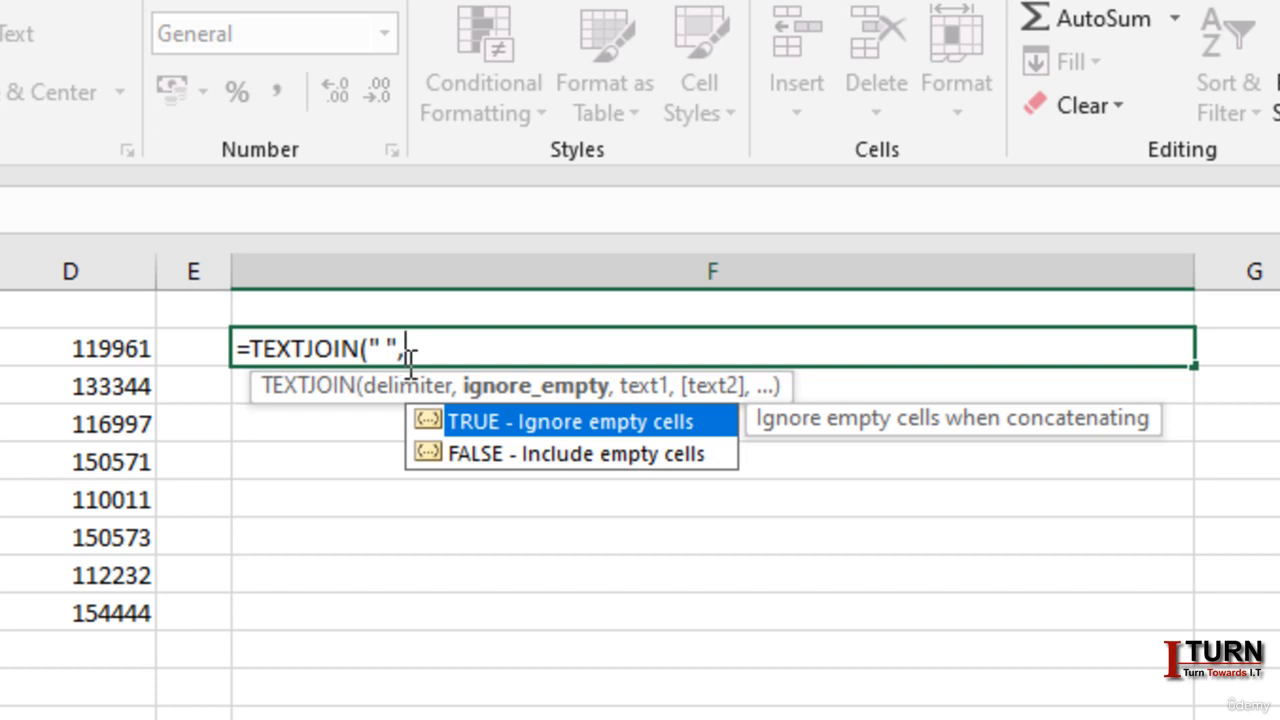
double_click(524, 427)
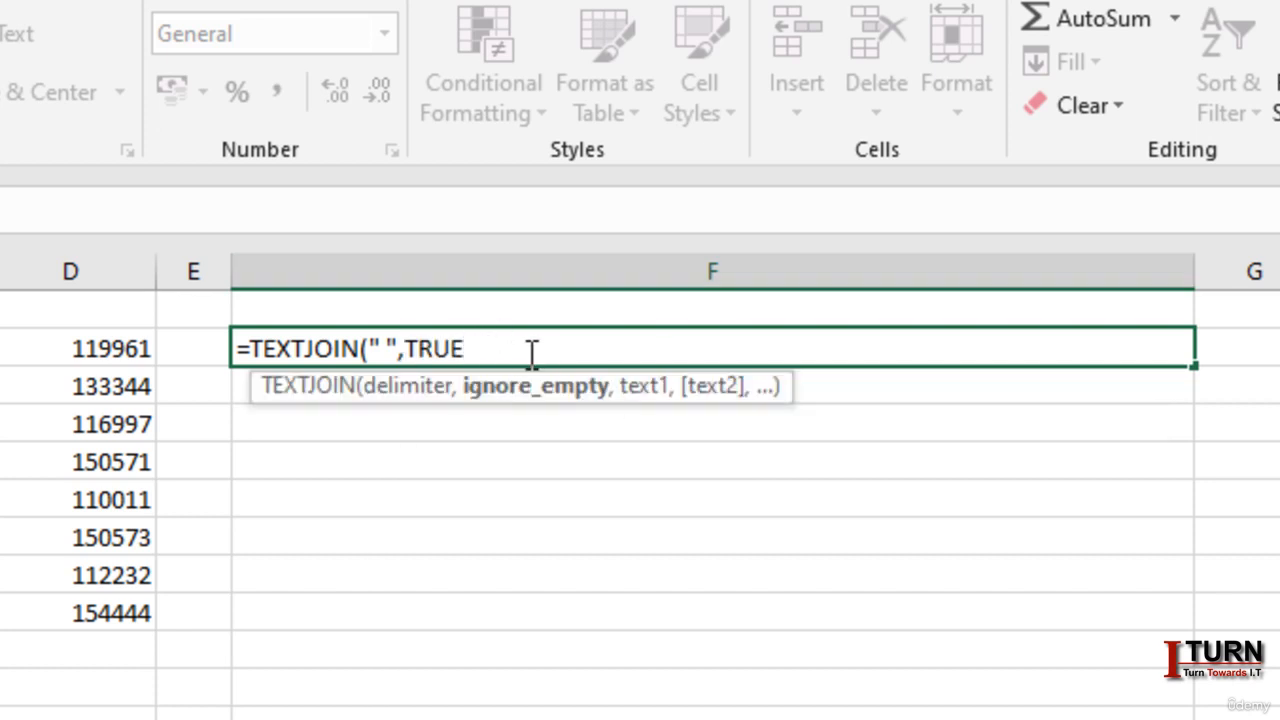
text(,)
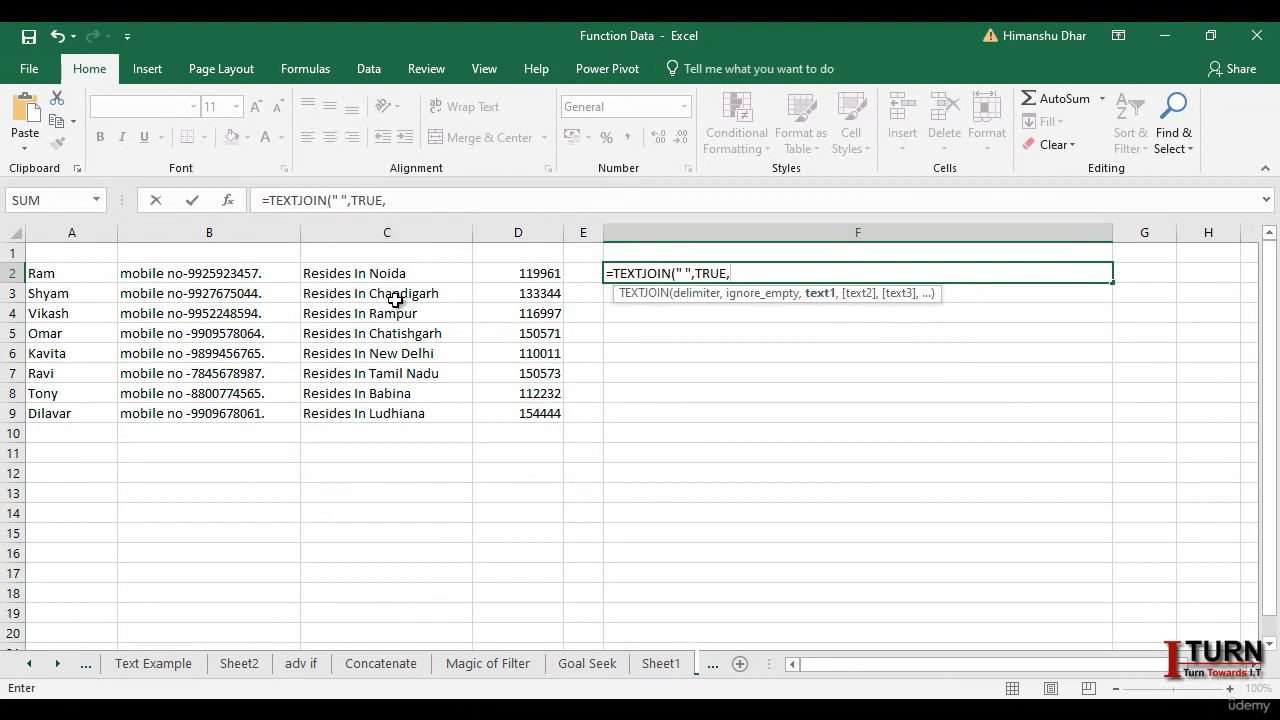
drag(98, 275, 495, 270)
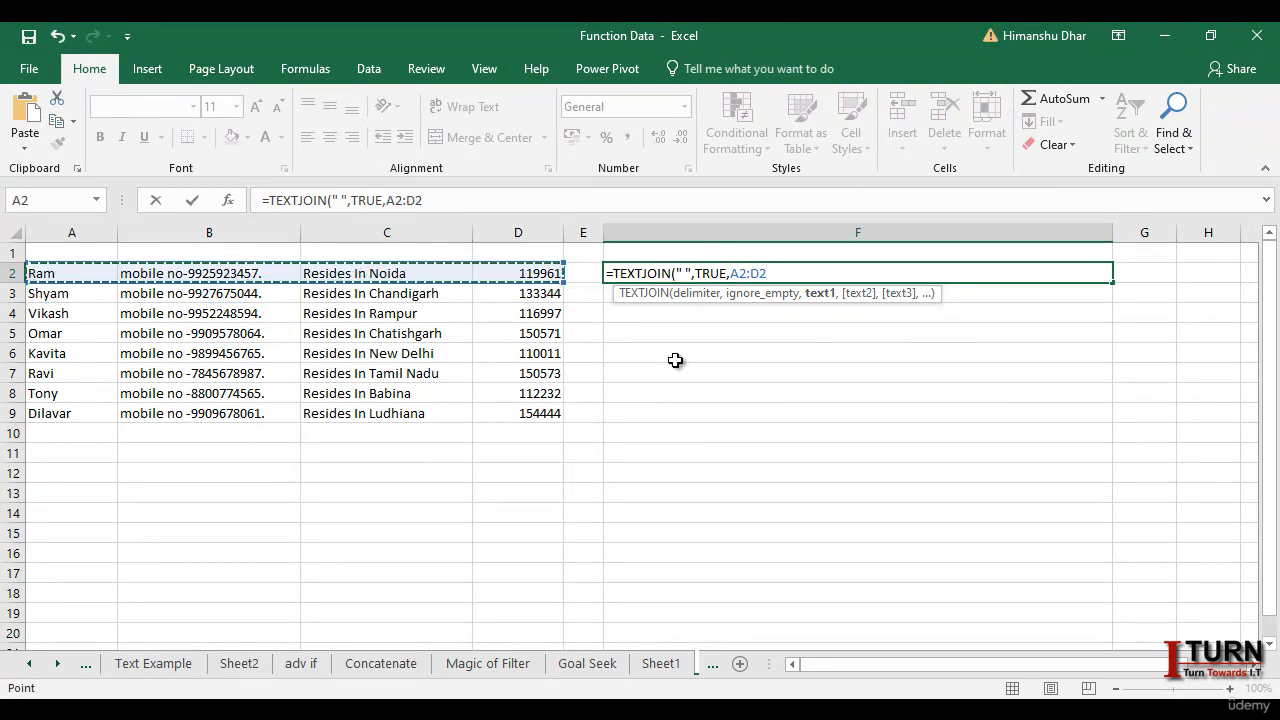
text())
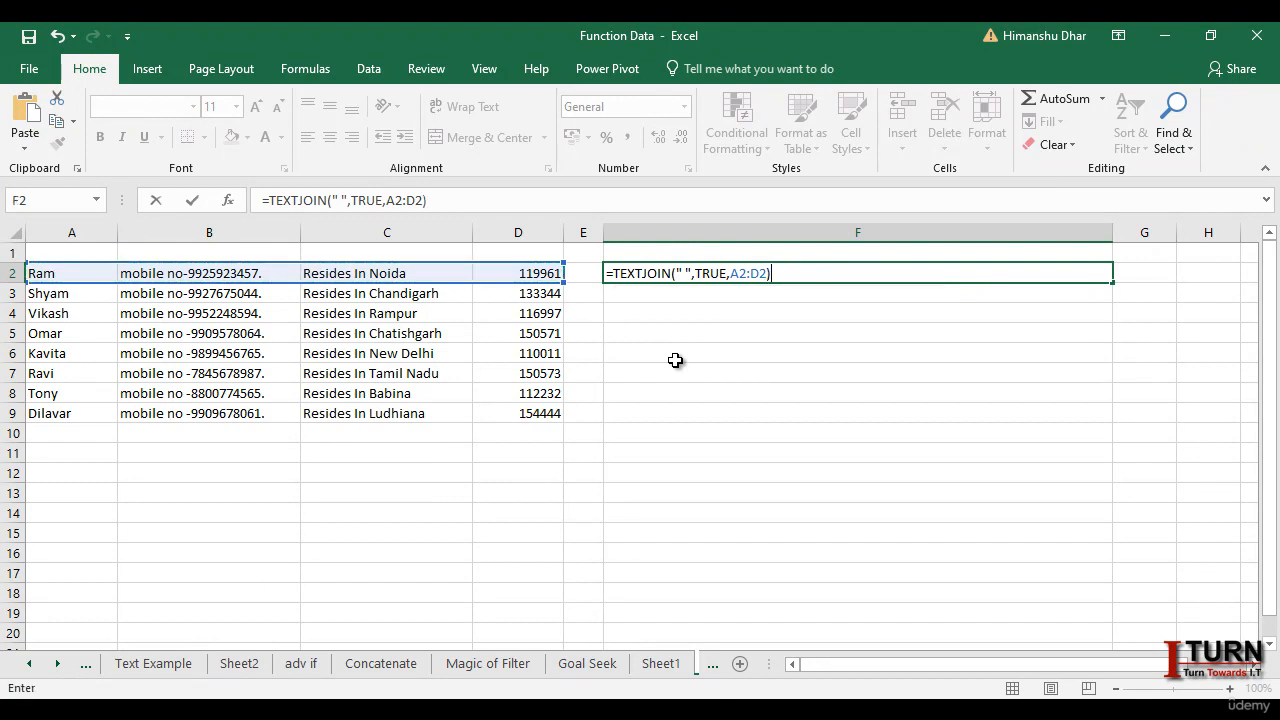
key(Return)
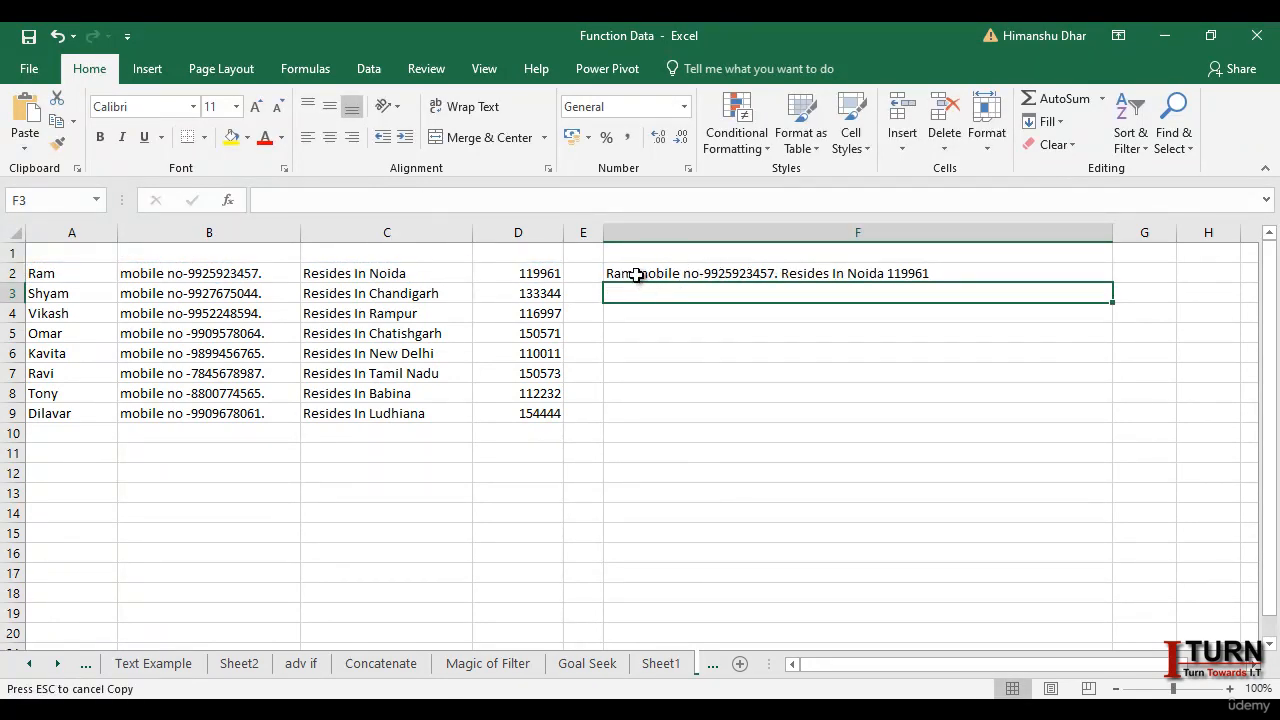
Fill the TEXTJOIN formula from F2 down through F9 for the remaining records
click(1093, 277)
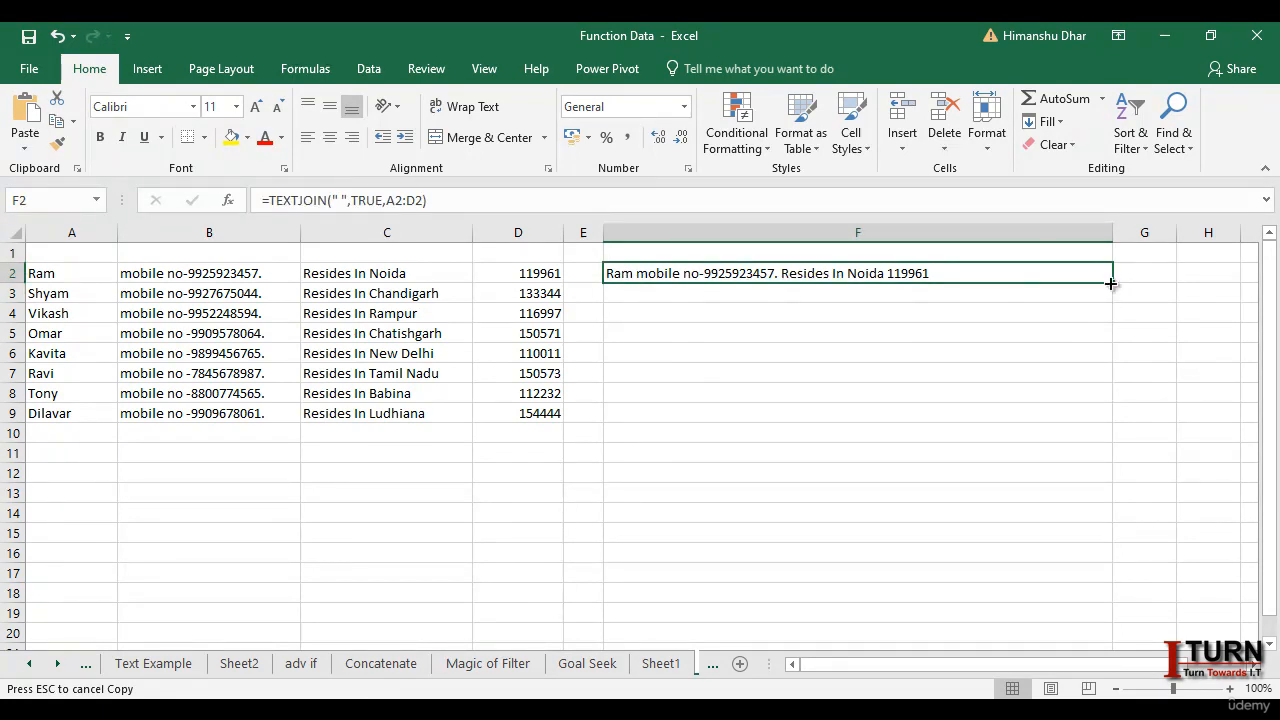
drag(1115, 283, 1103, 420)
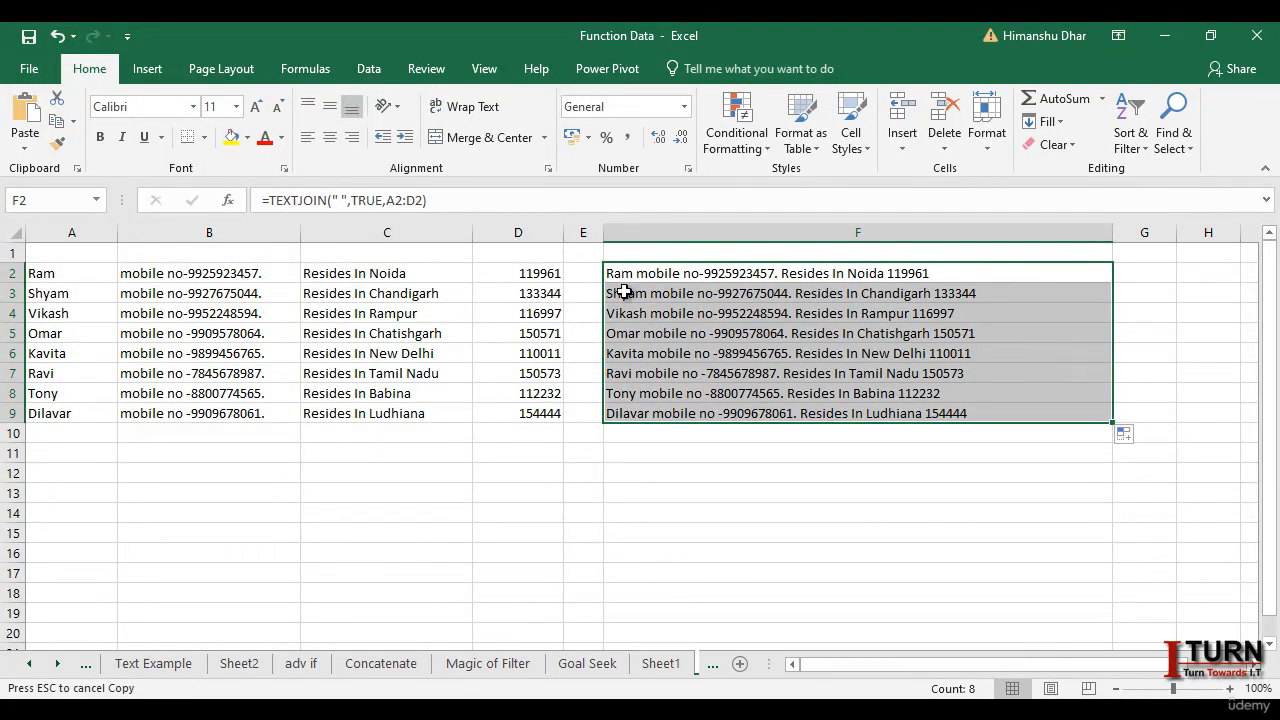
click(716, 493)
Switch to the open Sales Data workbook
click(711, 712)
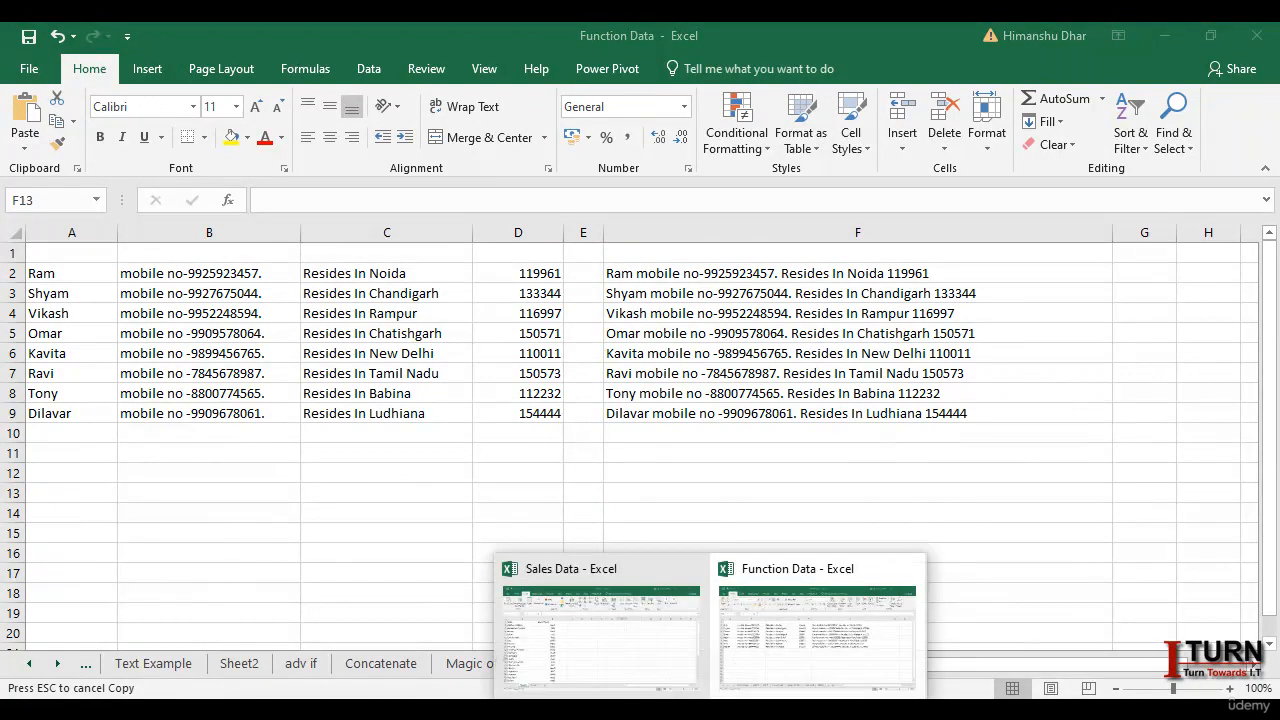
click(652, 656)
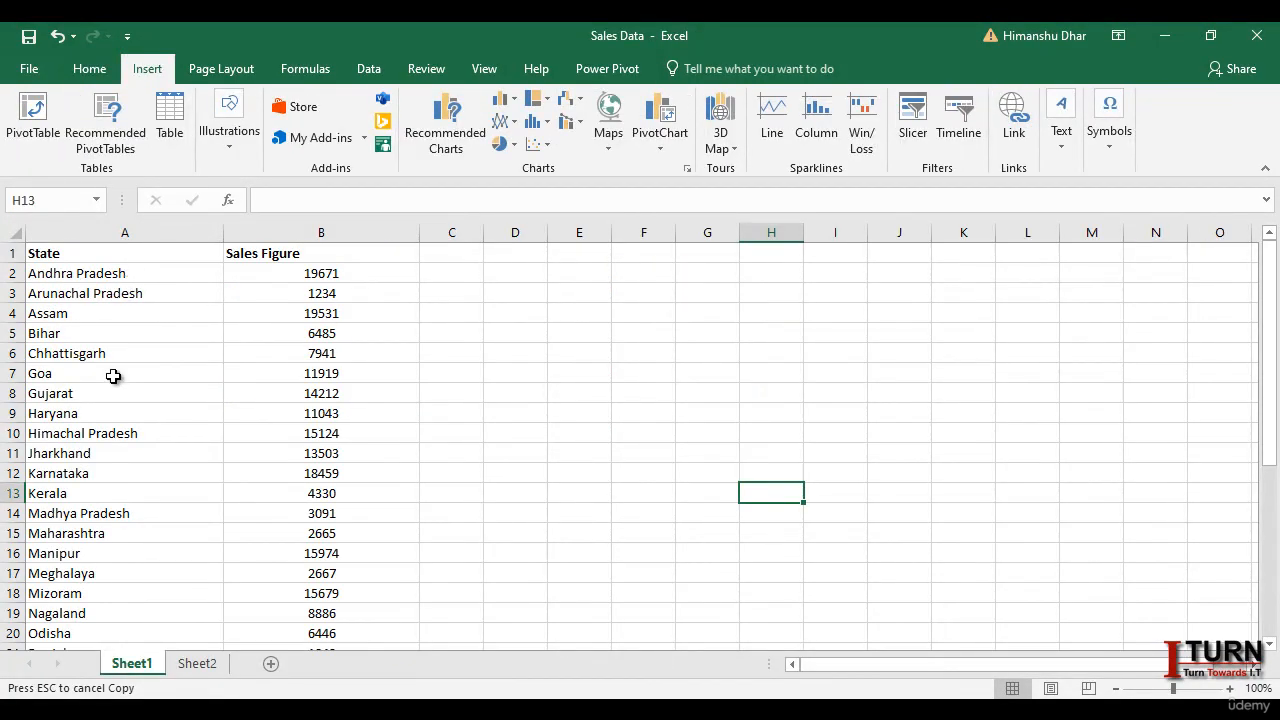
Widen column C and enter =TEXTJOIN(", ",TRUE,A2:A10) in cell C2 to join the first nine state names with commas
drag(94, 275, 92, 433)
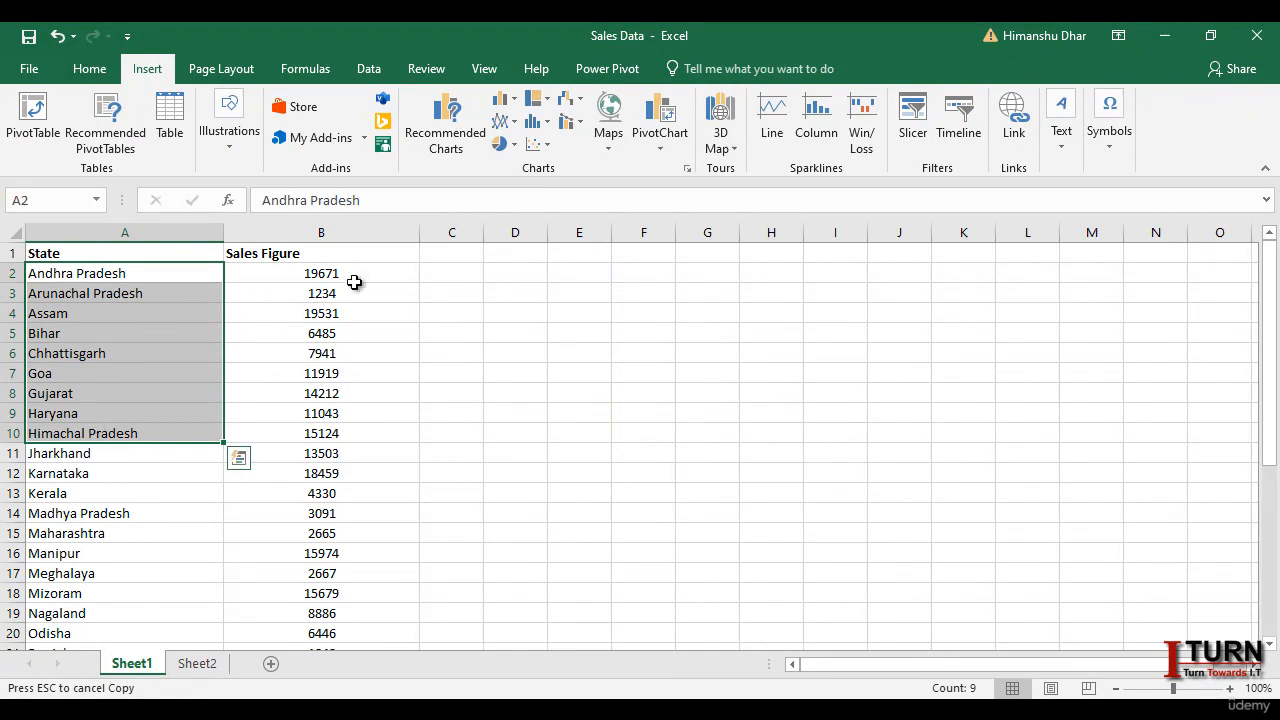
drag(484, 230, 531, 228)
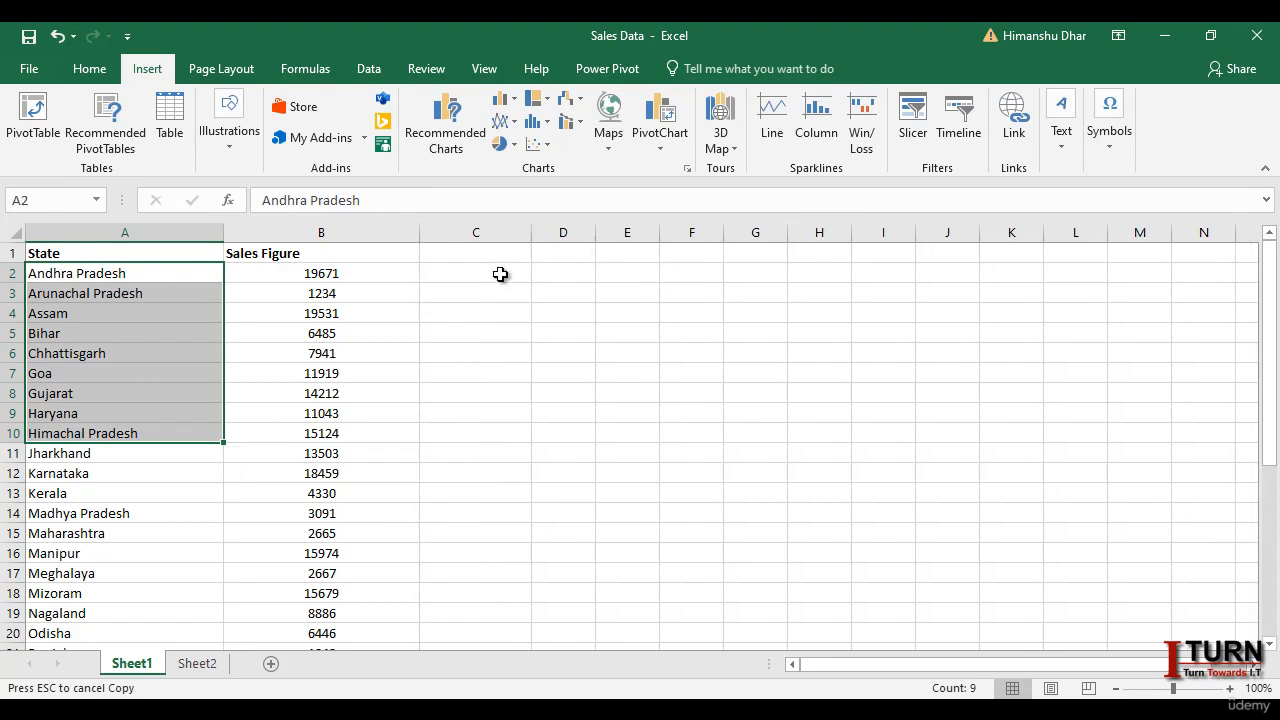
click(500, 274)
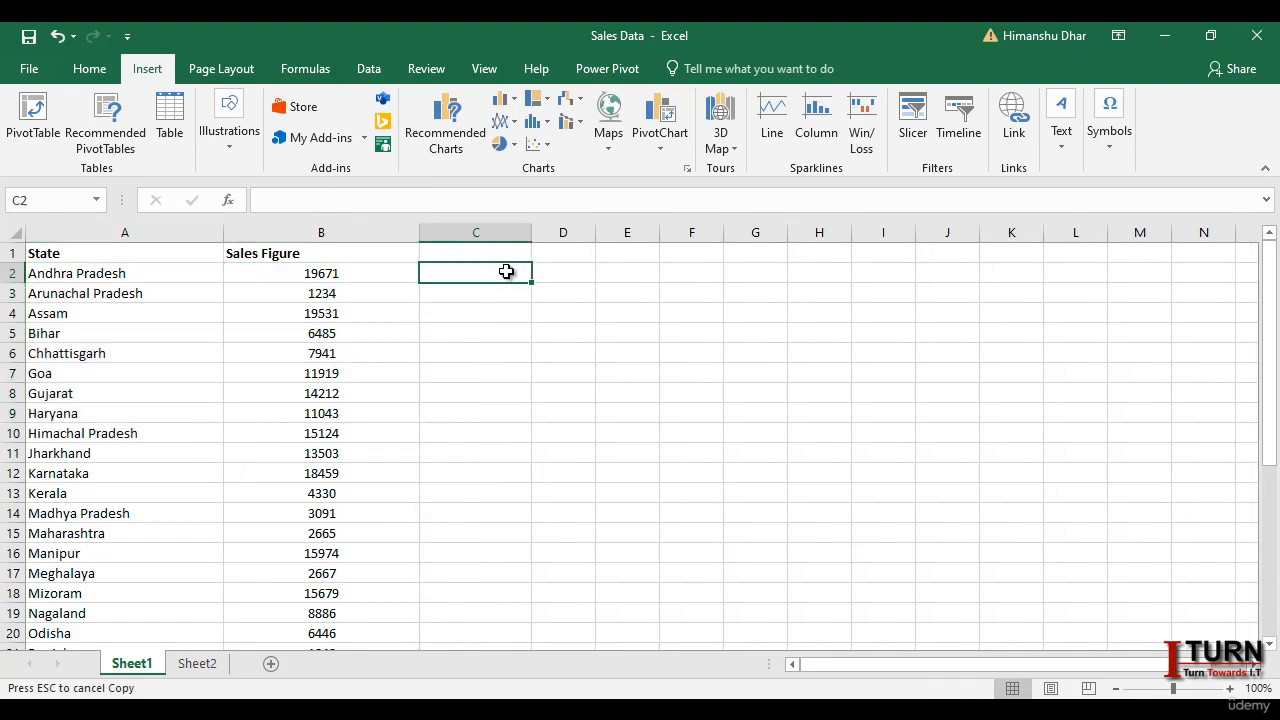
text(=)
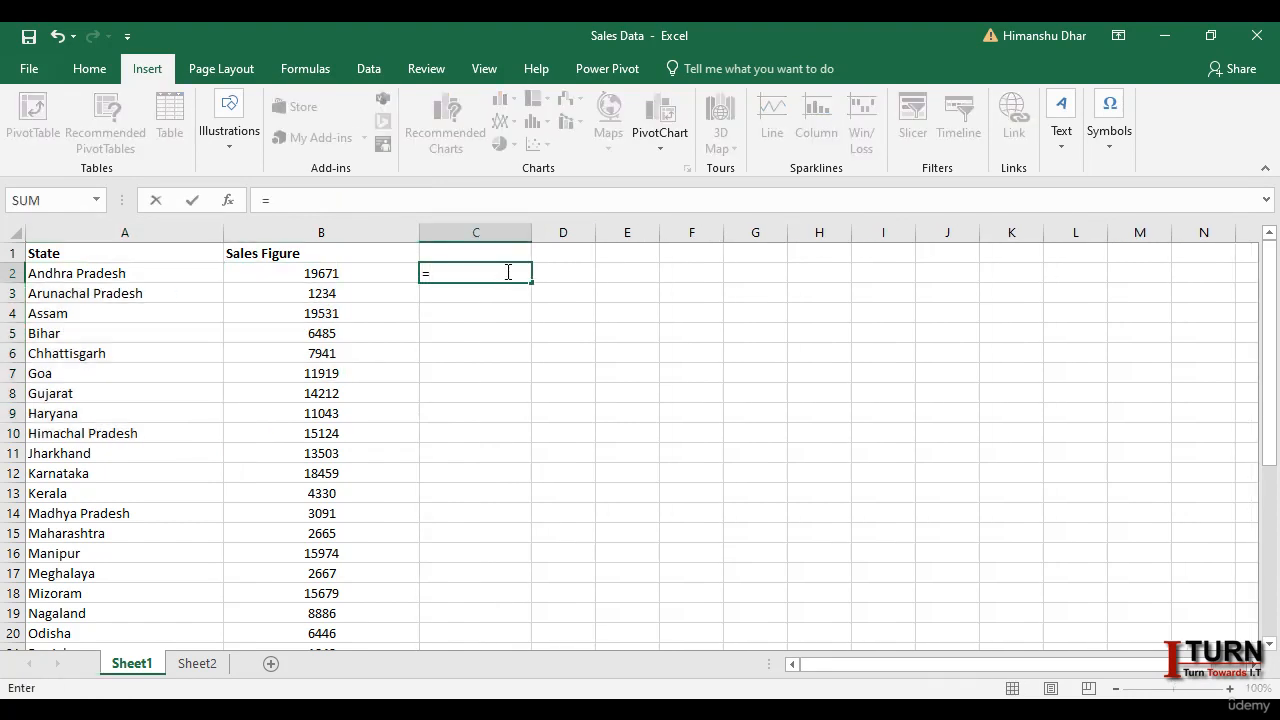
text(tex)
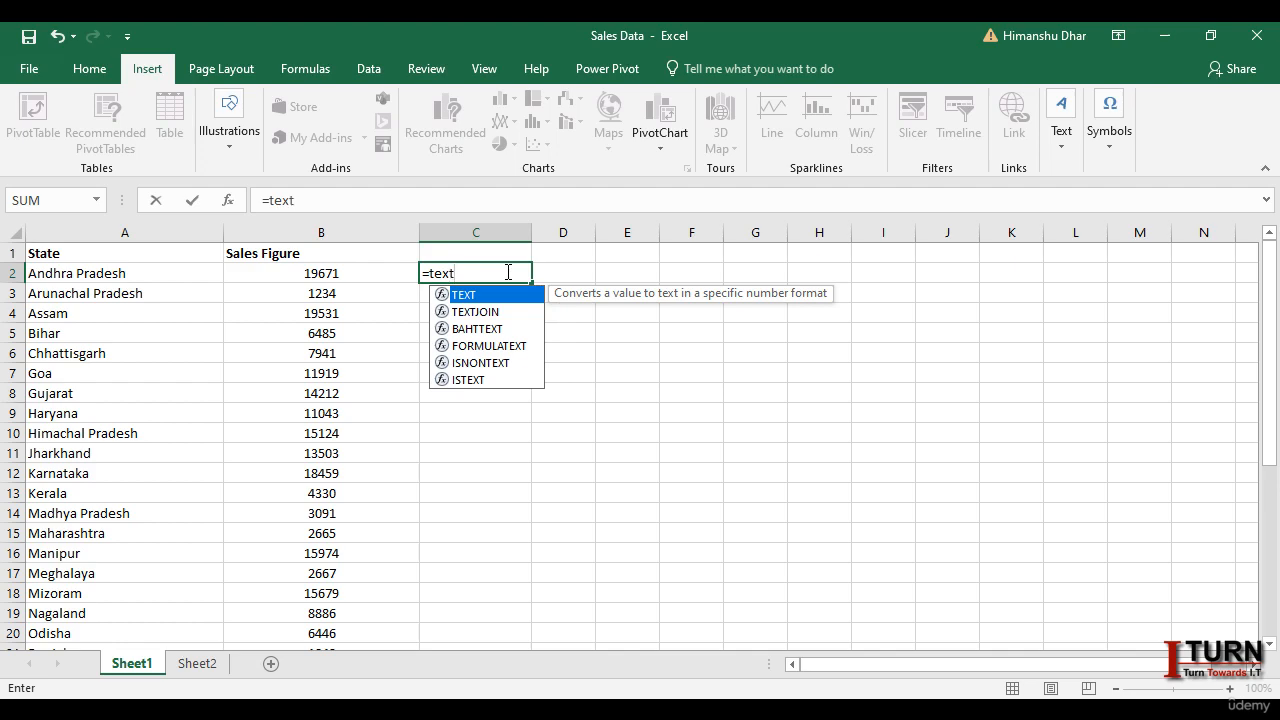
text(t)
key(Down)
key(Tab)
text(")
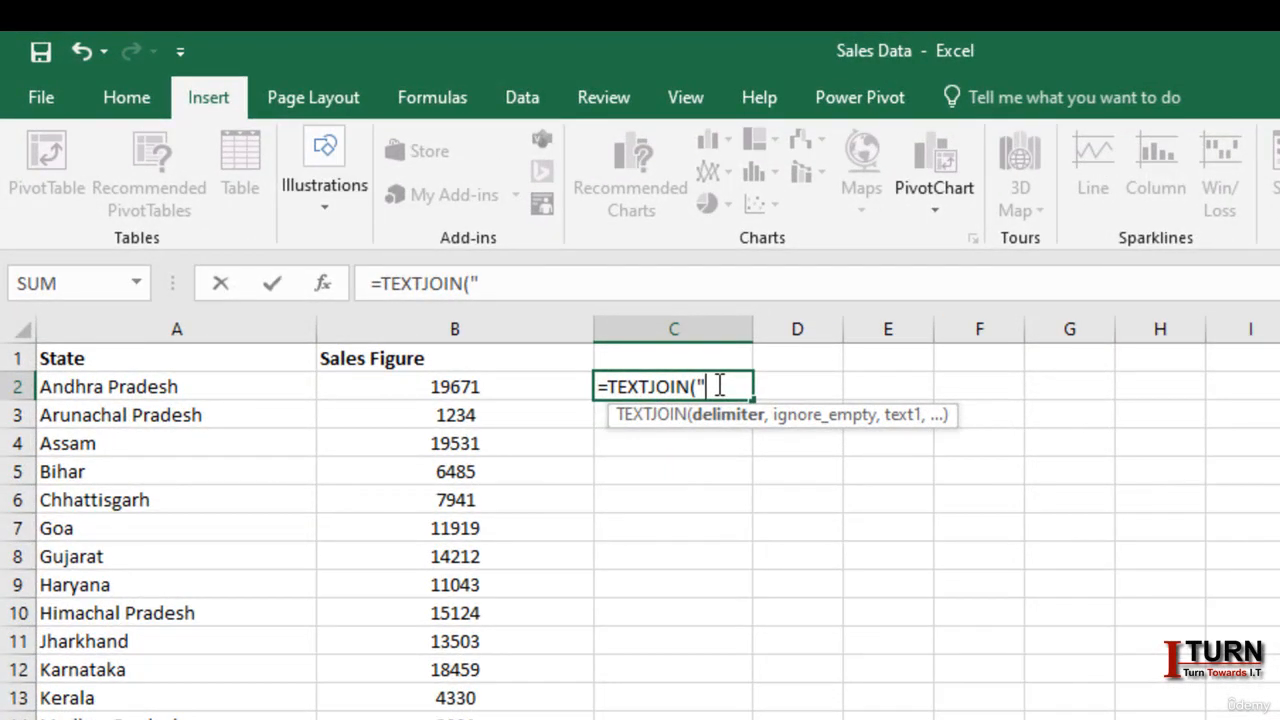
text(, ",)
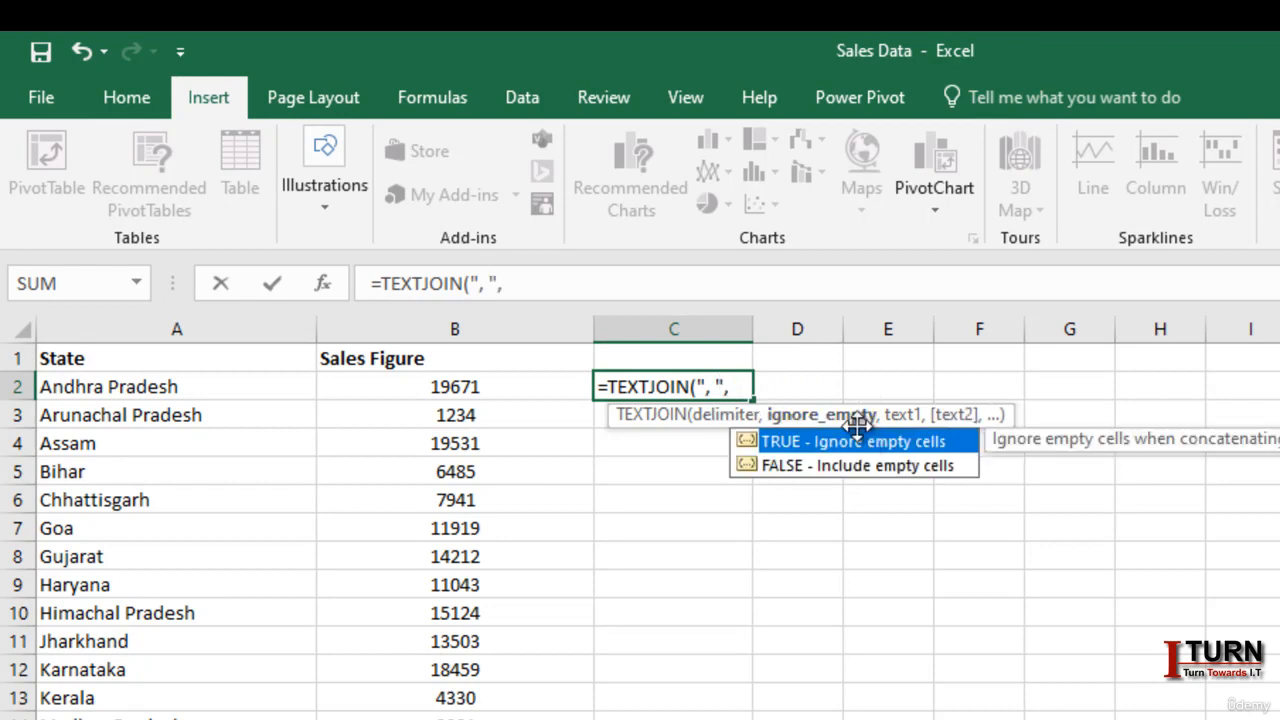
double_click(851, 443)
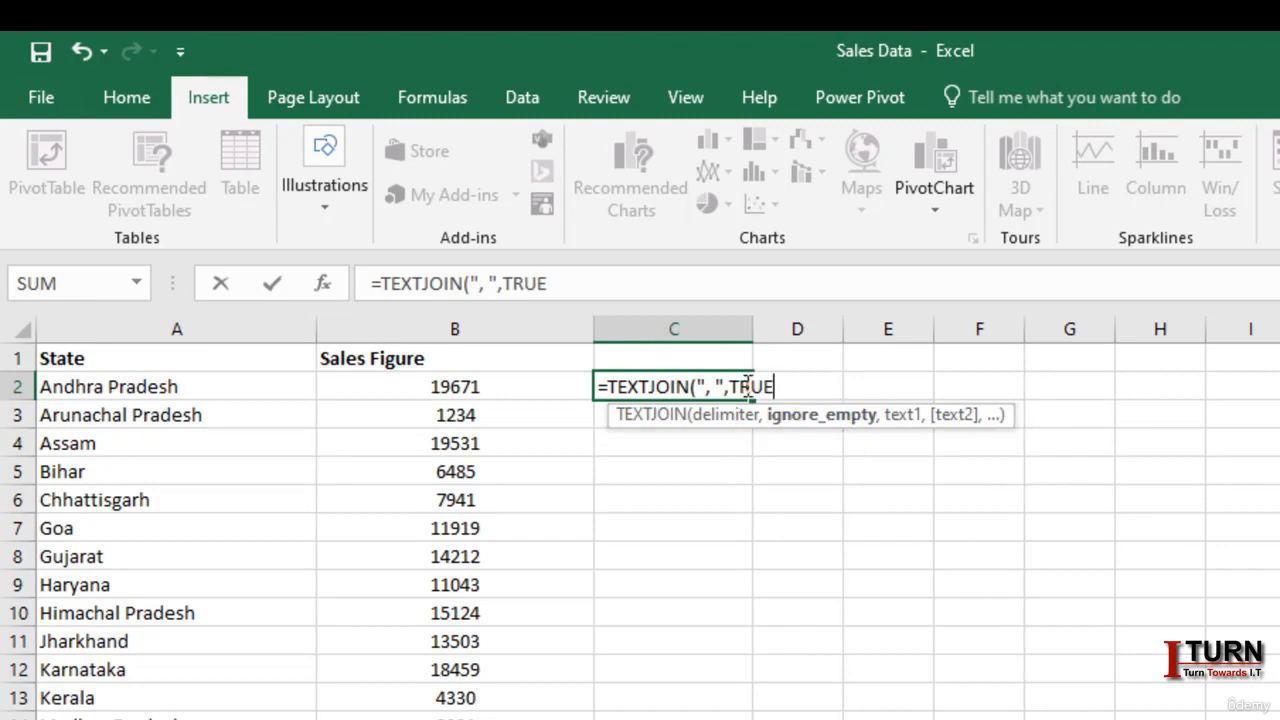
text(,)
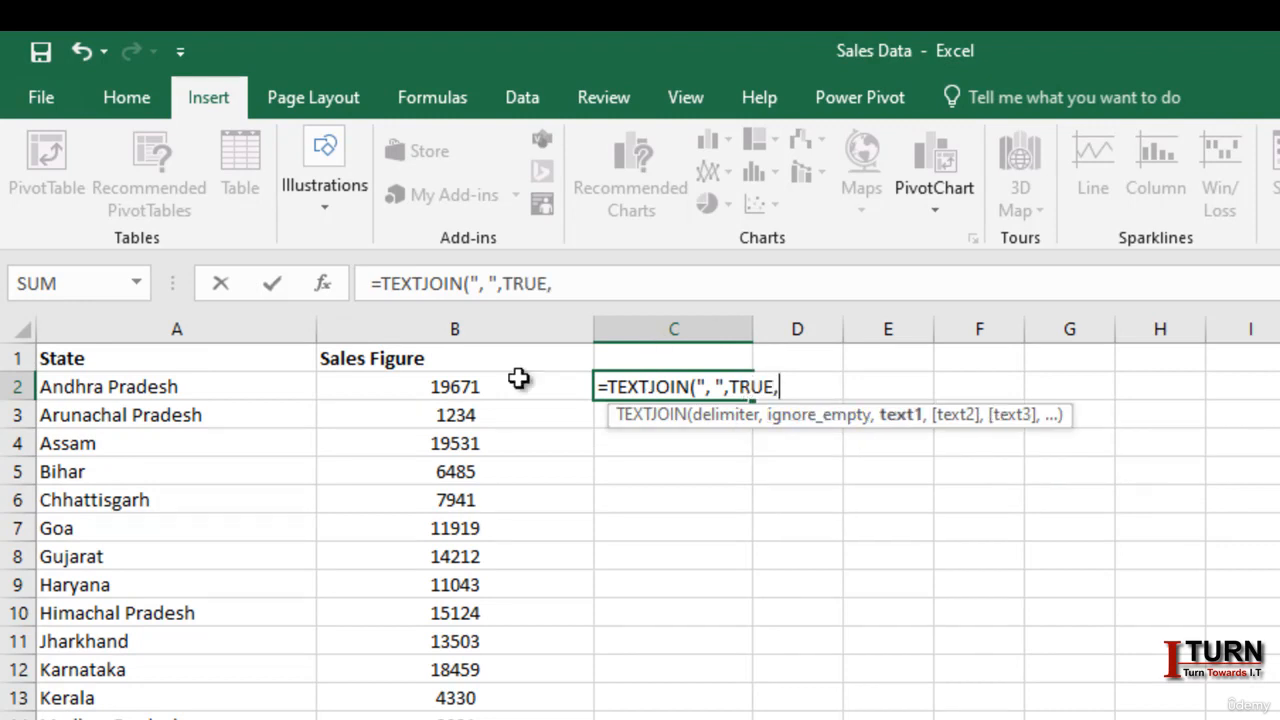
drag(120, 386, 116, 612)
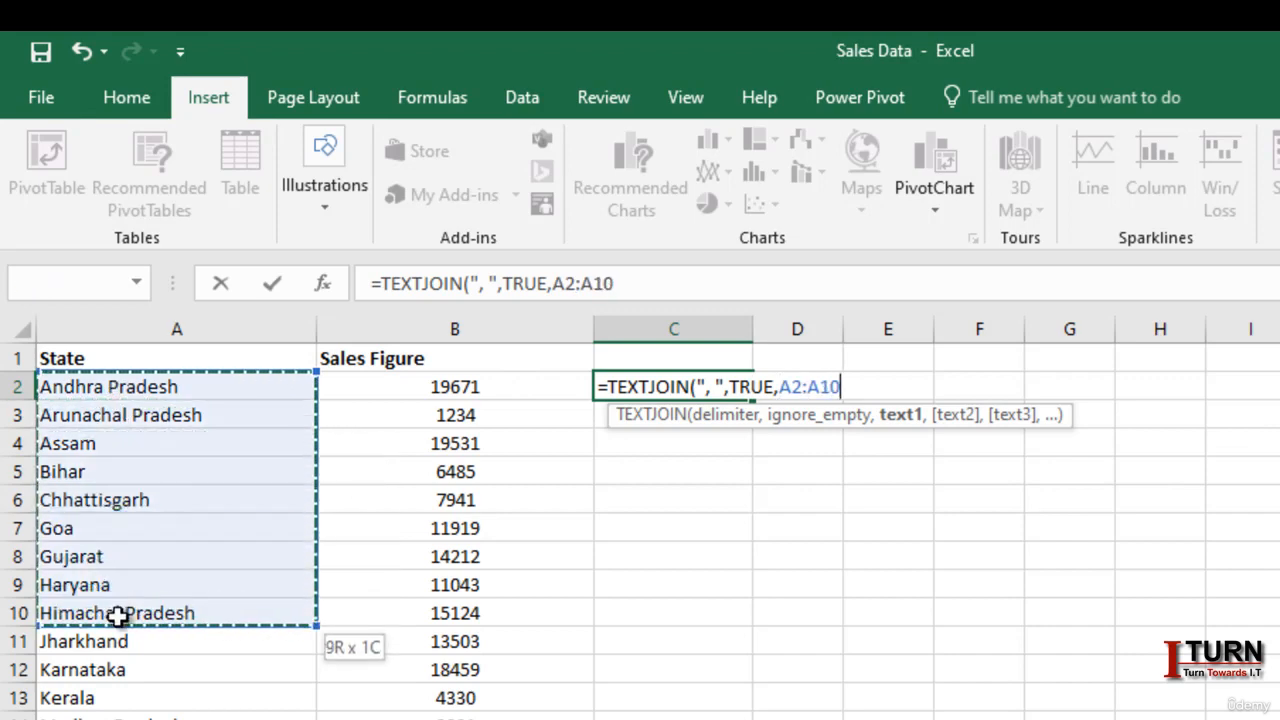
text())
key(Return)
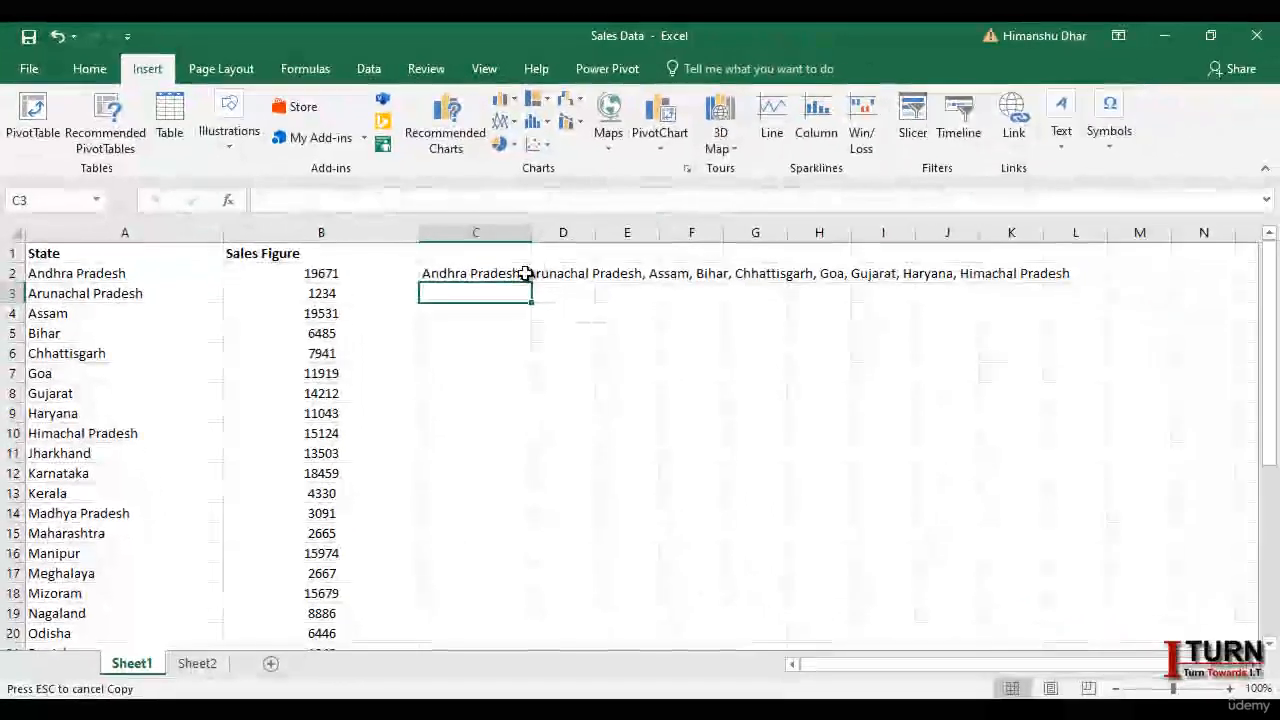
Auto-fit the width of column C to the joined state list in C2
click(740, 374)
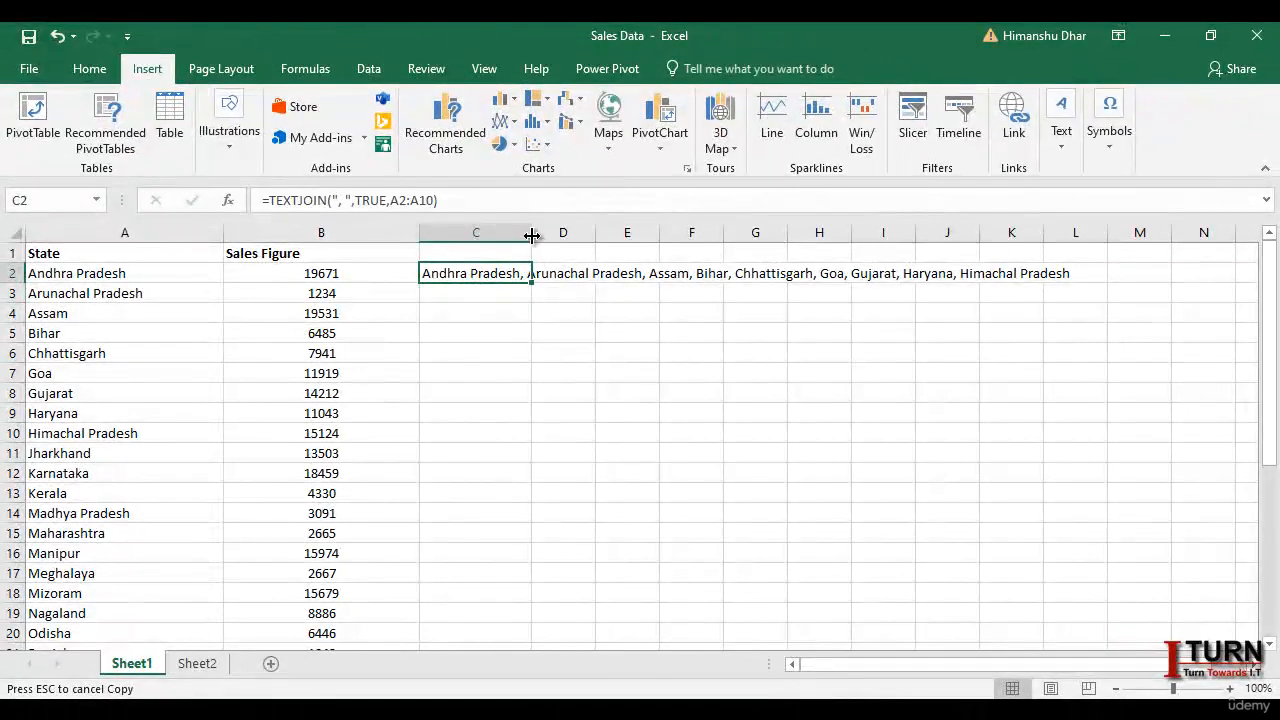
double_click(531, 233)
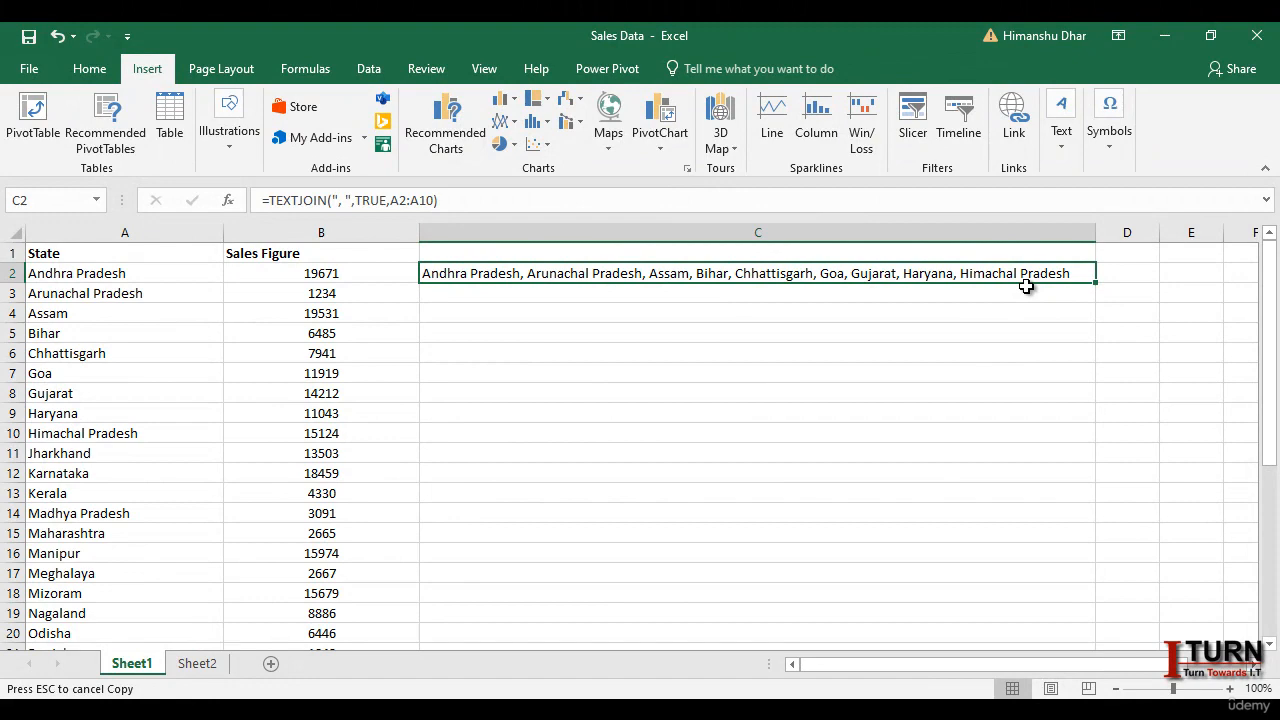
click(752, 710)
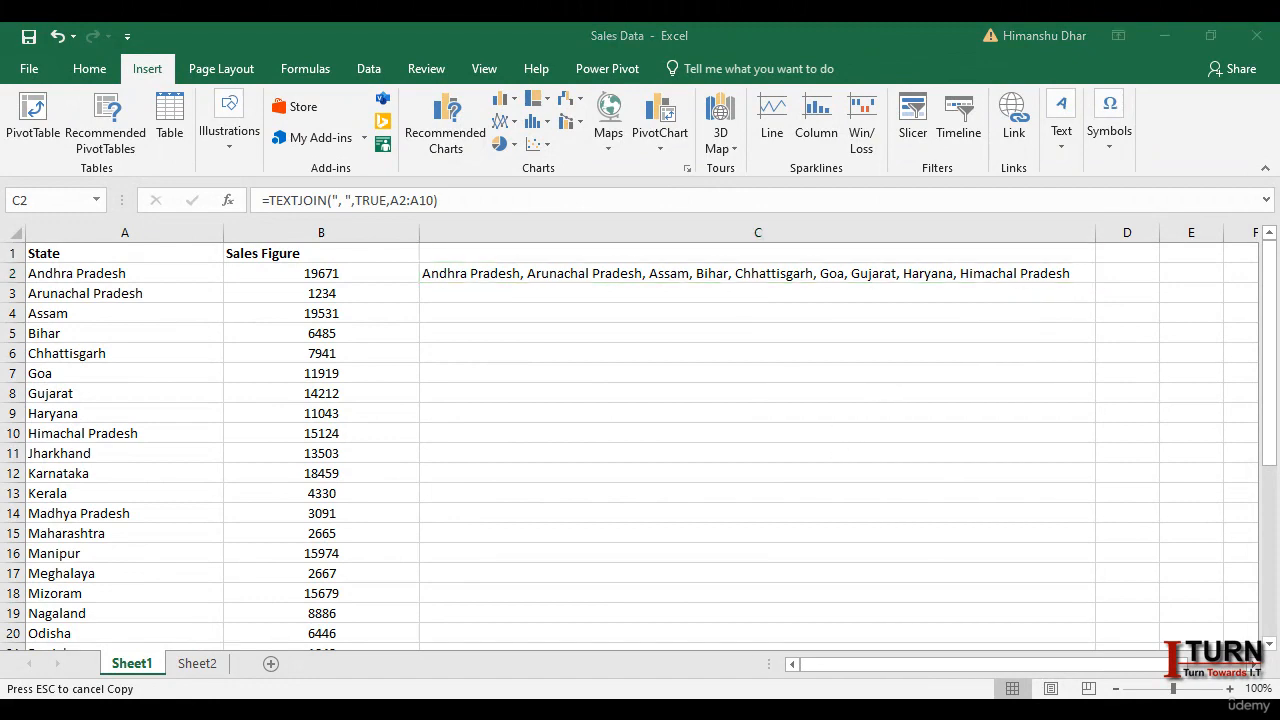
mouse_move(752, 710)
click(645, 638)
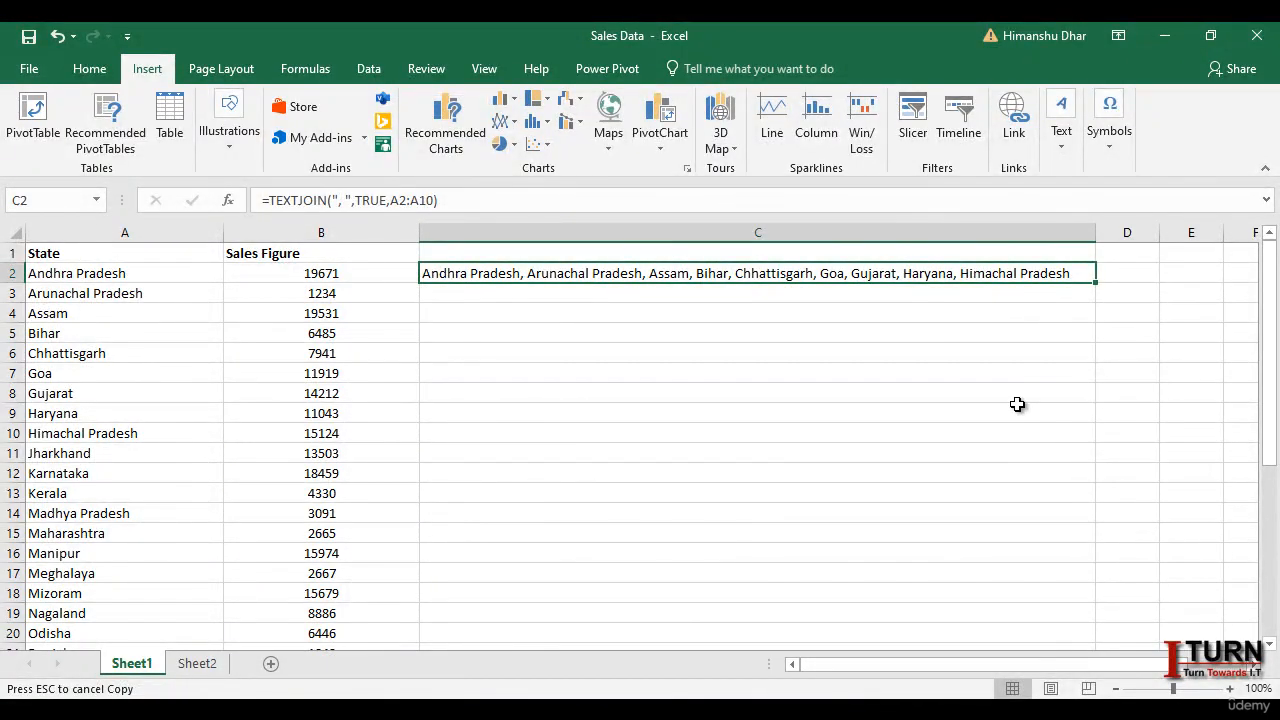